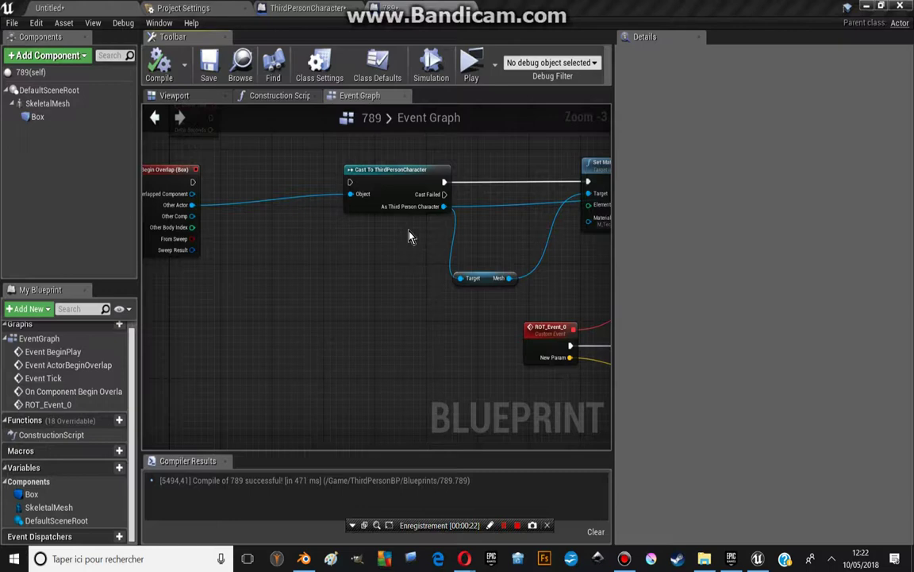
Bring up the ThirdPersonCharacter Event Graph with its overlap event nodes in view.
click(302, 10)
right_drag(200, 198, 381, 265)
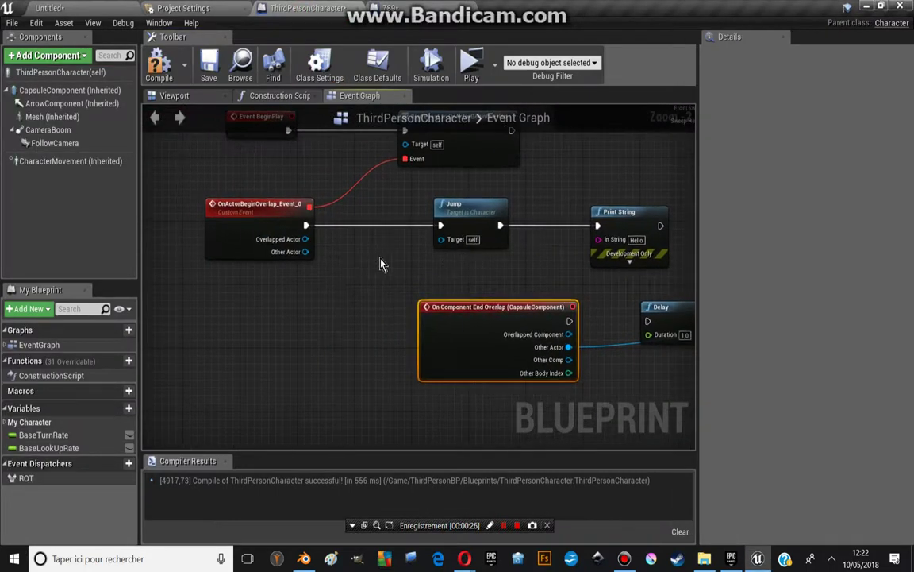
Arrange the End Overlap event and the 1.0 Delay at the start of the rotation chain.
scroll(381, 264, down, 4)
scroll(381, 264, up, 3)
mouse_move(505, 275)
right_down()
mouse_move(324, 190)
mouse_move(460, 269)
right_up()
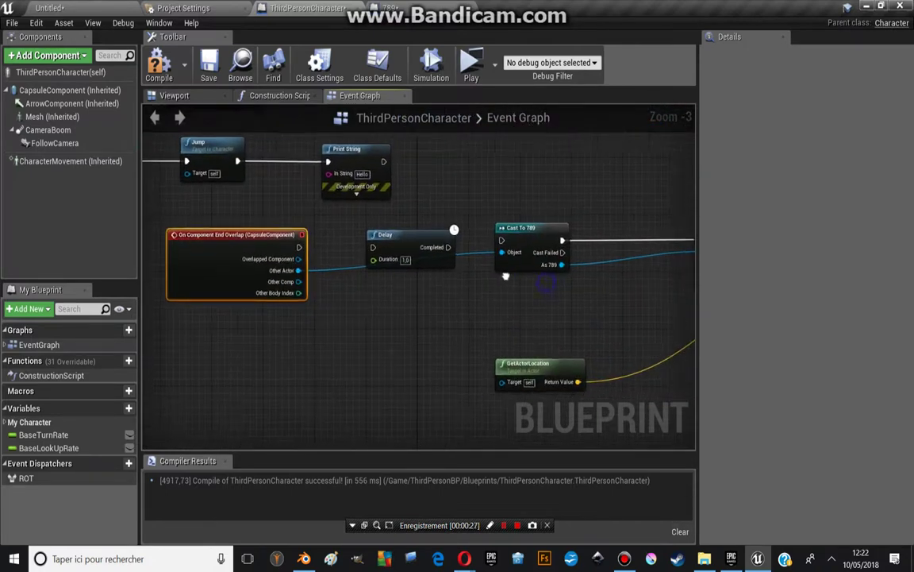
scroll(380, 259, up, 2)
scroll(396, 237, up, 1)
click(427, 228)
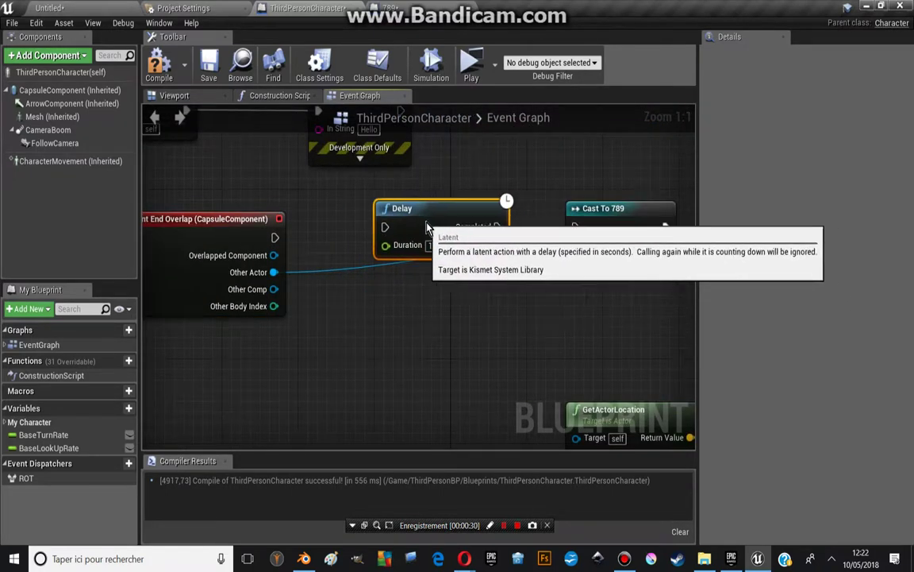
mouse_move(204, 230)
mouse_down()
mouse_move(278, 220)
mouse_move(280, 229)
mouse_up()
Line up Cast To 789, AddActorLocalRotation and Call ROT along the chain, with GetActorLocation visible.
right_drag(447, 273, 466, 248)
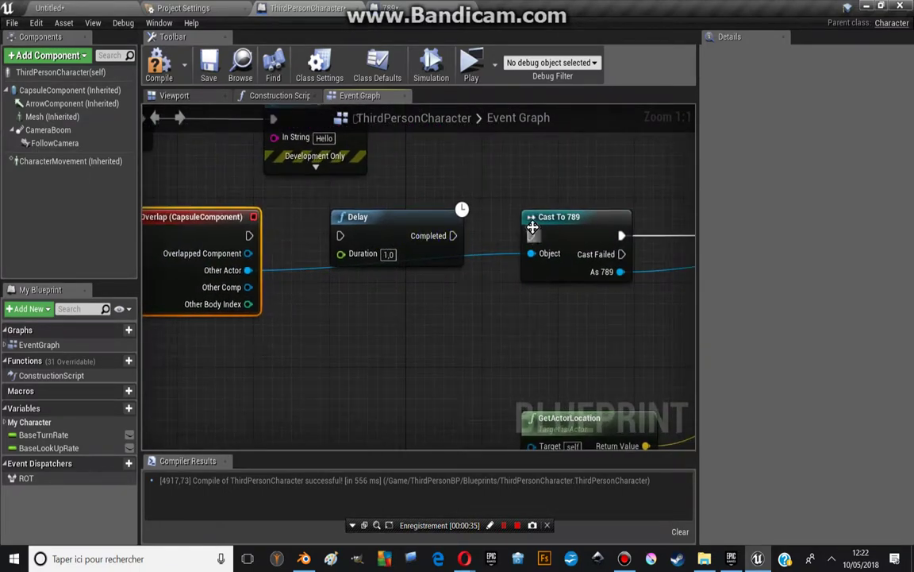
drag(533, 228, 542, 230)
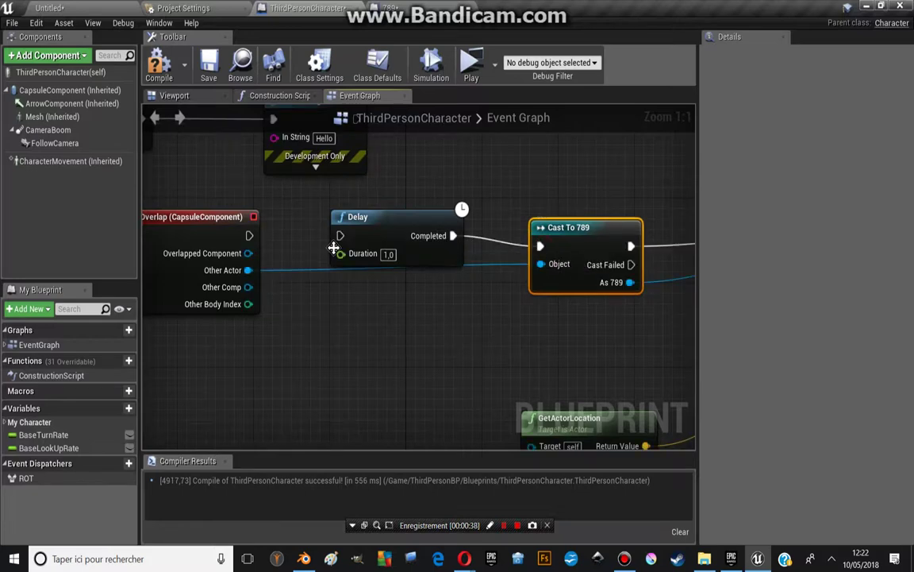
right_drag(498, 275, 554, 240)
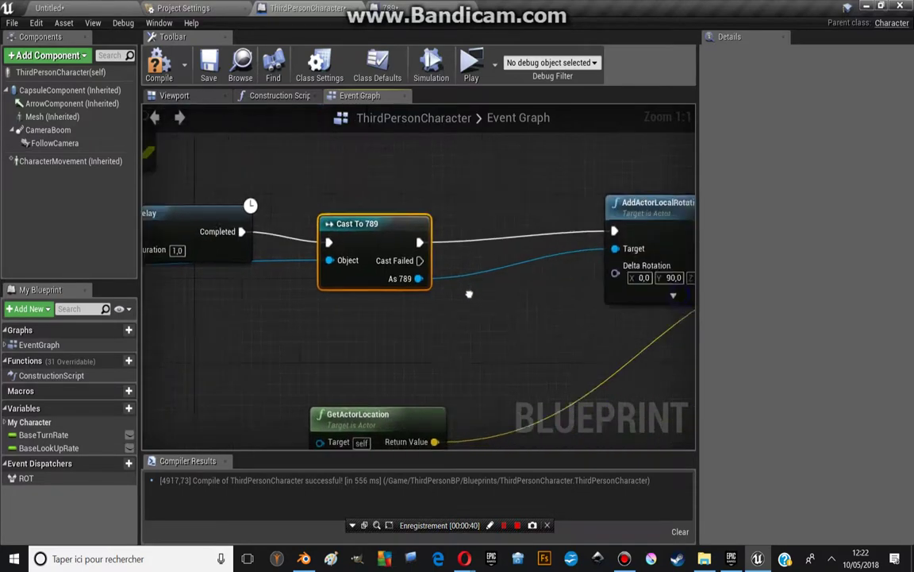
drag(553, 237, 584, 213)
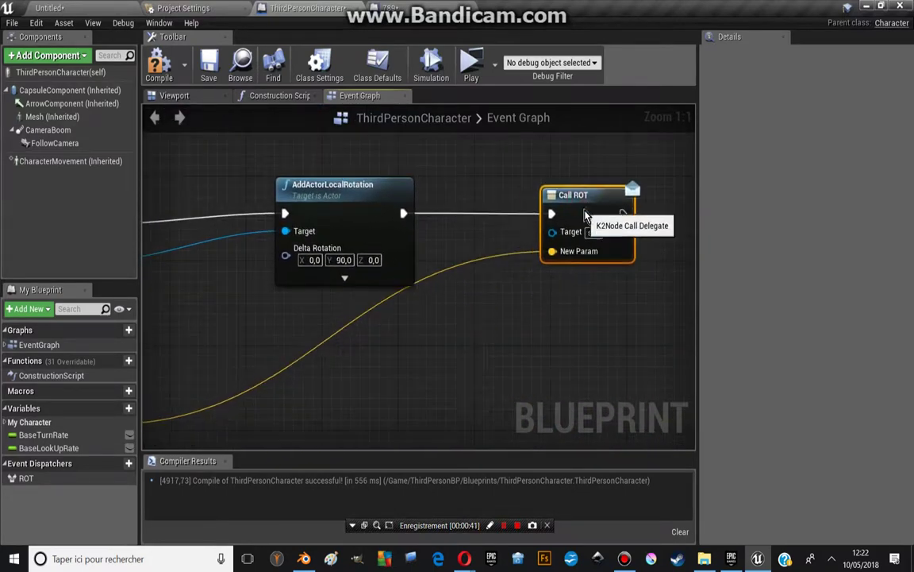
right_drag(349, 284, 481, 259)
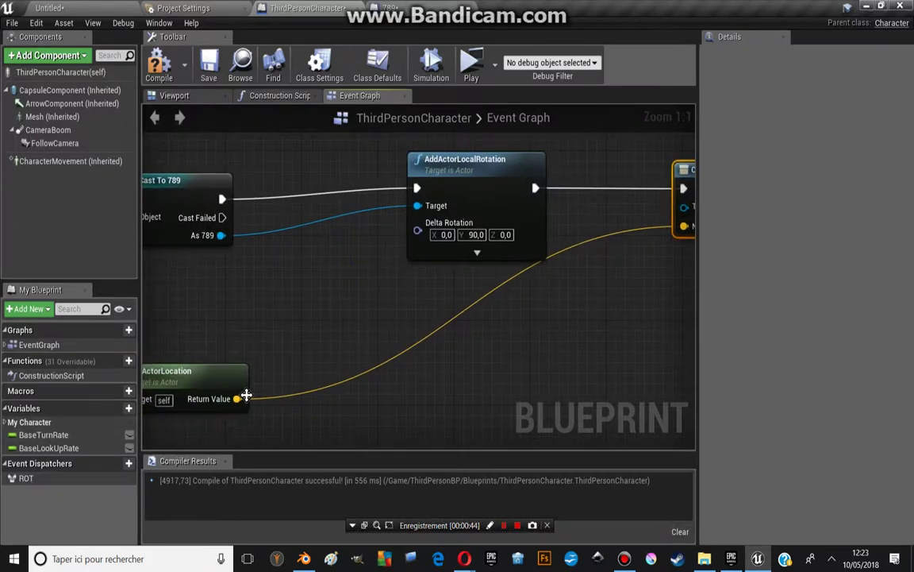
right_drag(246, 396, 416, 336)
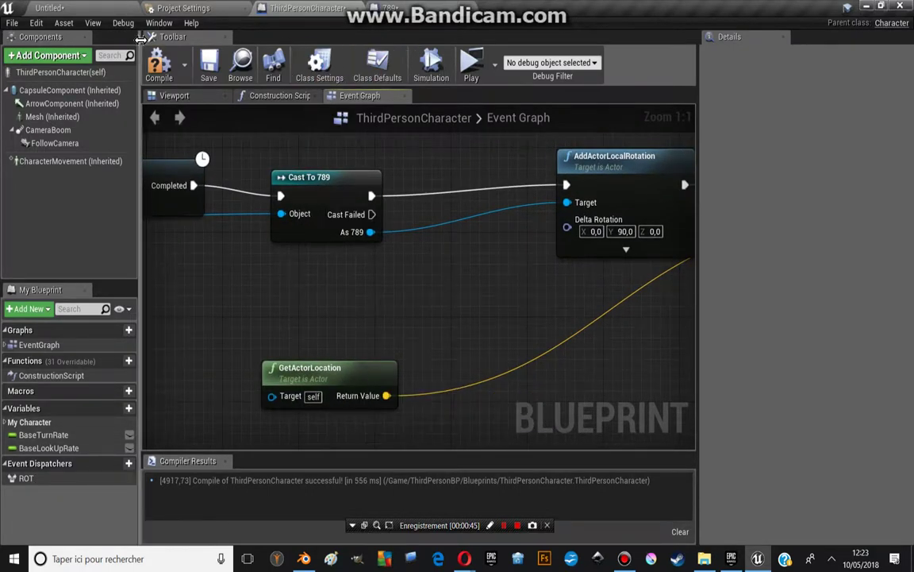
In the 789 graph, add a Delay node between Begin Overlap (Box) and the ThirdPerson cast.
click(389, 7)
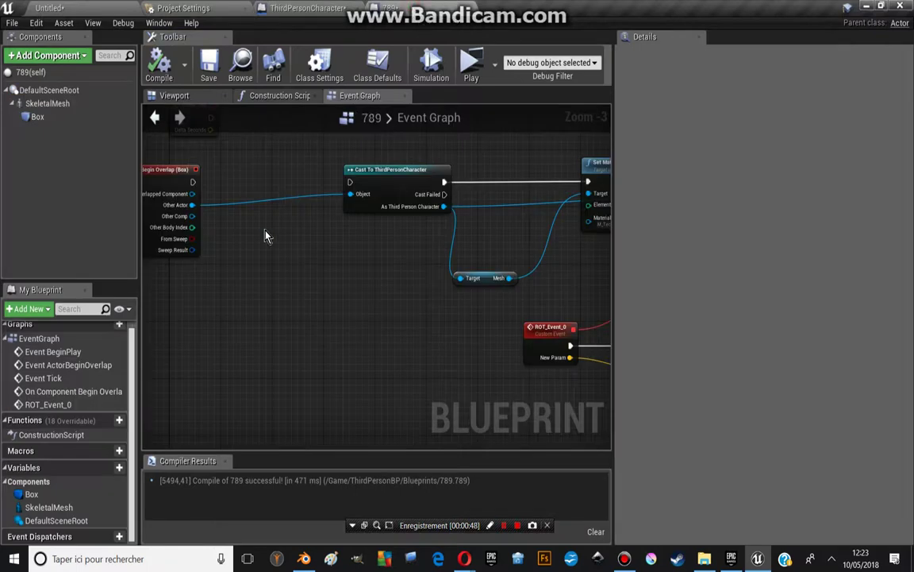
scroll(239, 207, up, 2)
scroll(294, 239, up, 1)
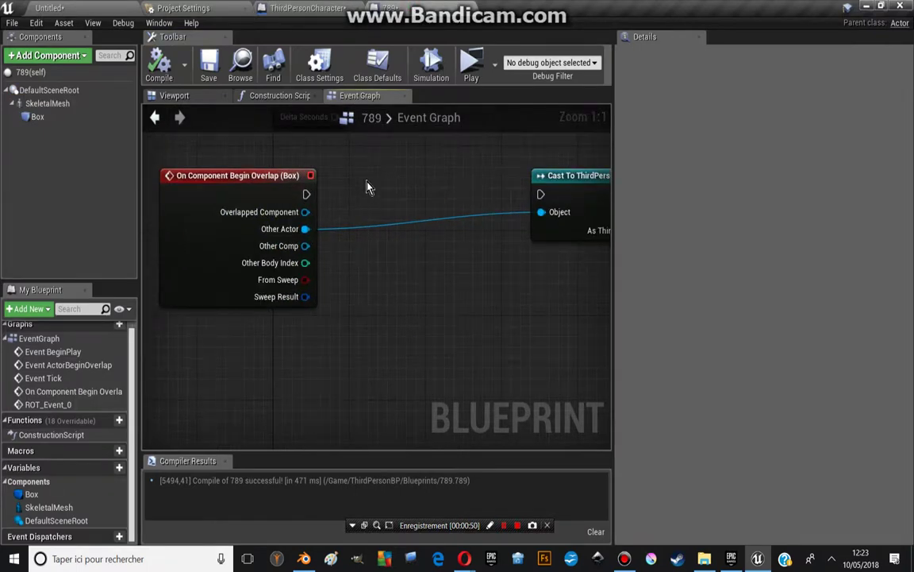
click(367, 181)
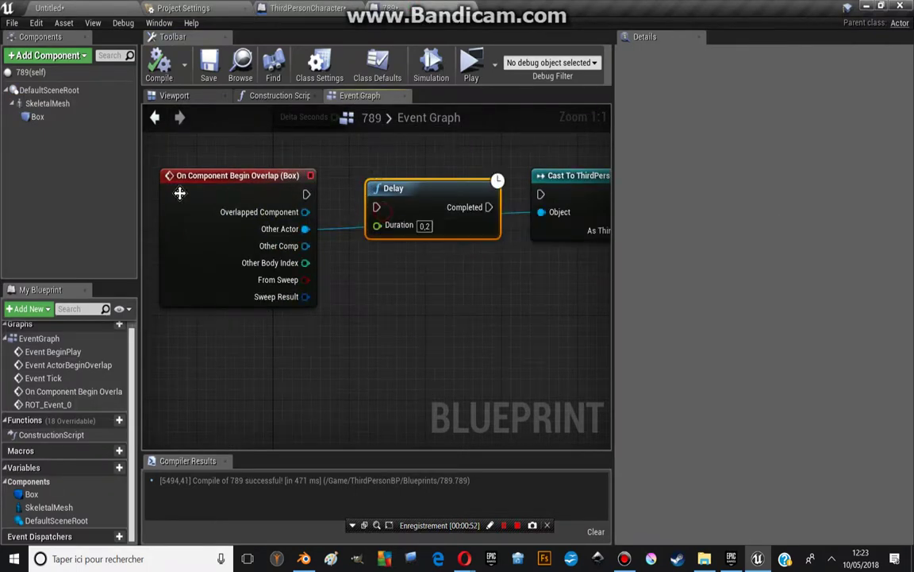
drag(179, 193, 185, 203)
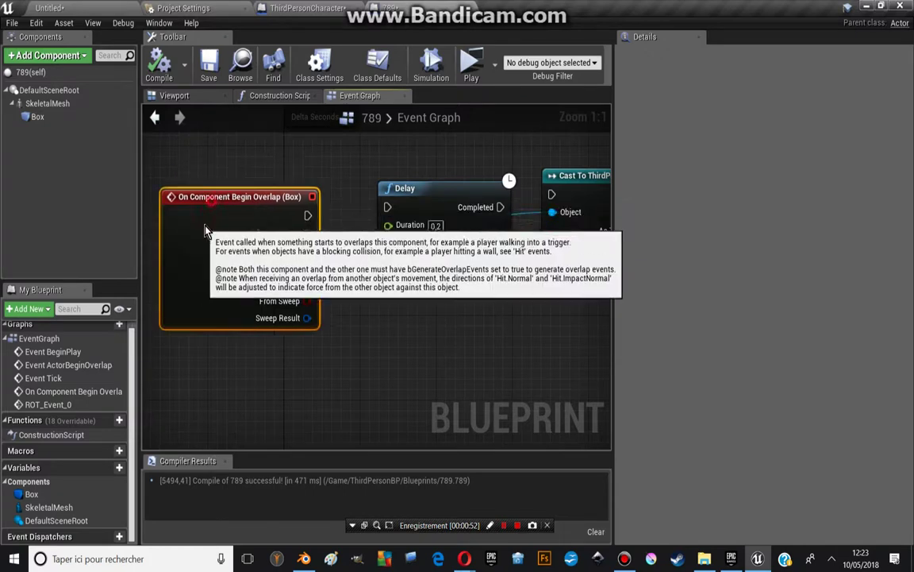
click(52, 119)
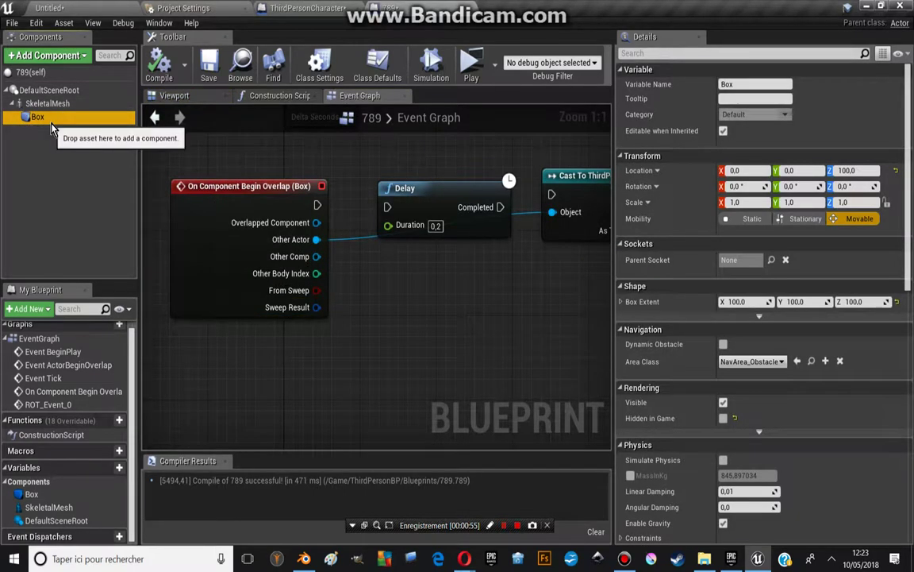
Wire Begin Overlap into the Delay and its Completed into the cast, with a 2.0 duration.
drag(316, 205, 389, 211)
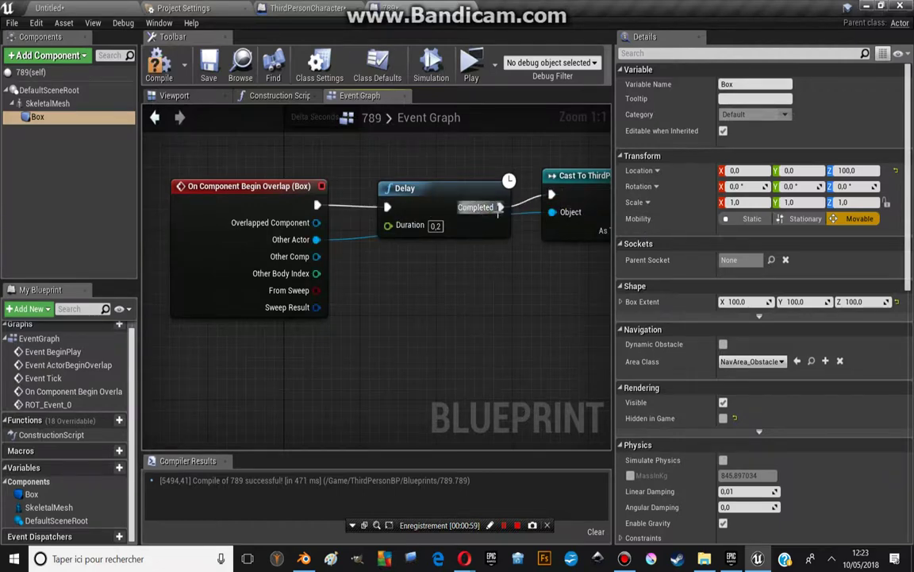
drag(444, 238, 435, 231)
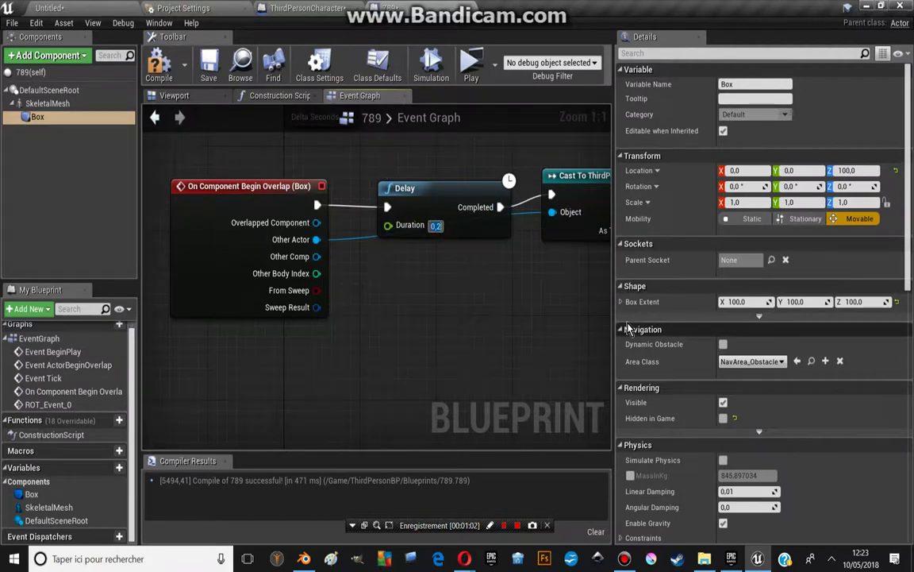
click(435, 226)
text(2)
key(Return)
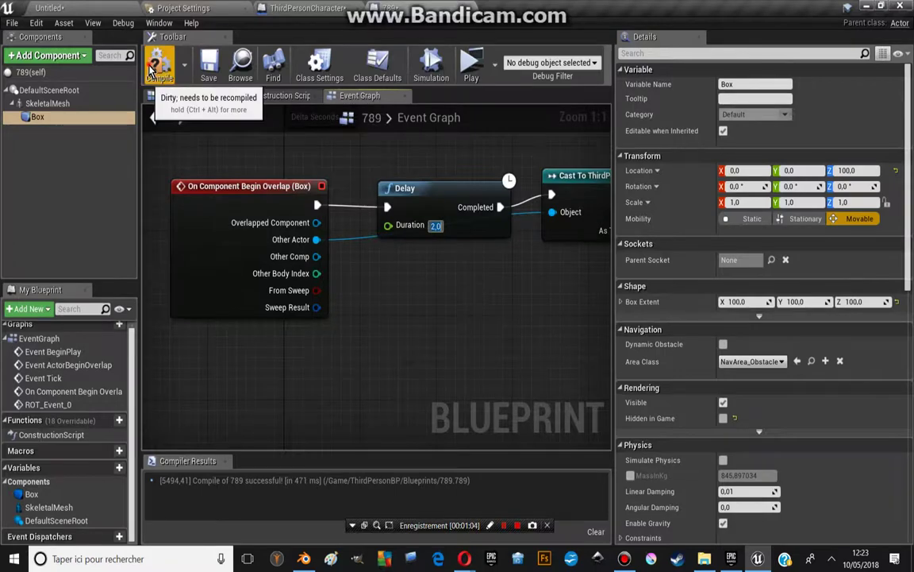
Play-test the level, running and jumping the character into the box until Hello messages print, then stop.
click(471, 63)
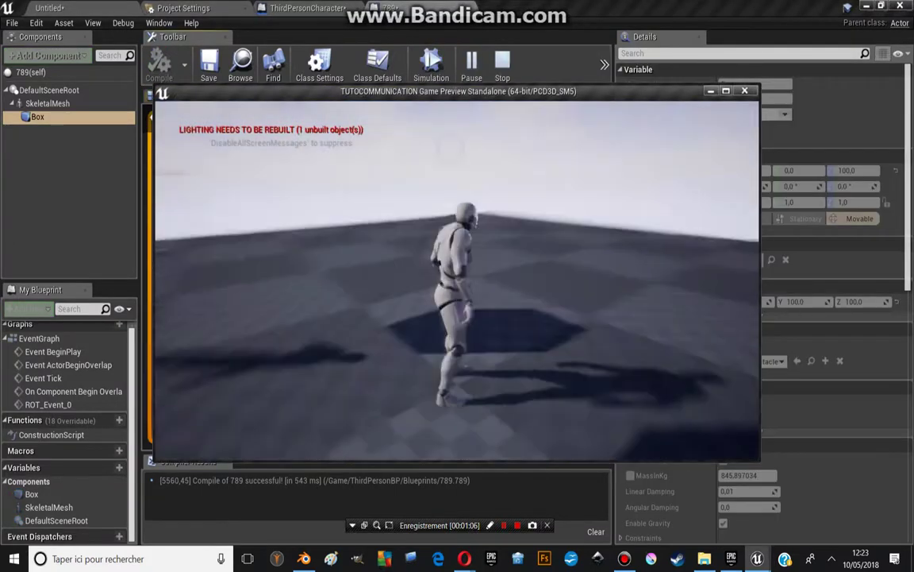
key(w)
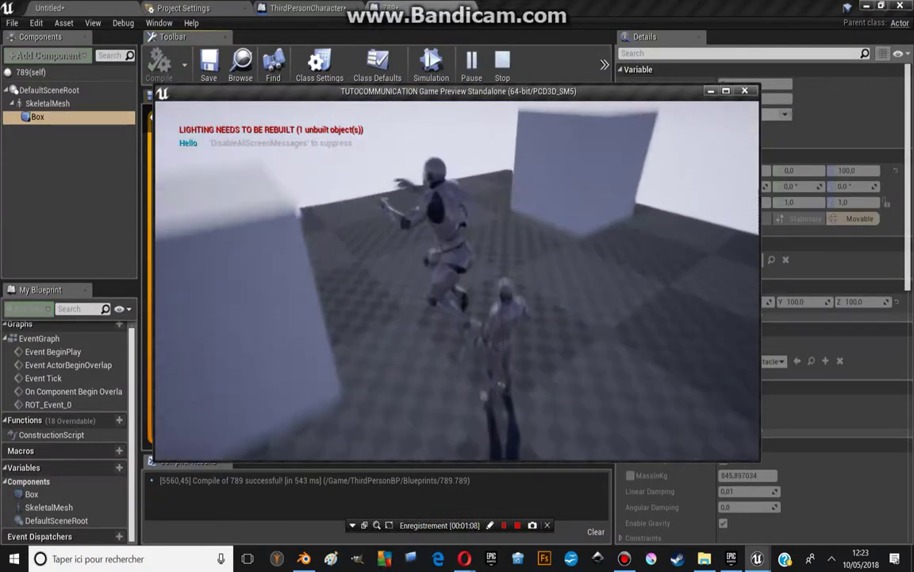
key(d)
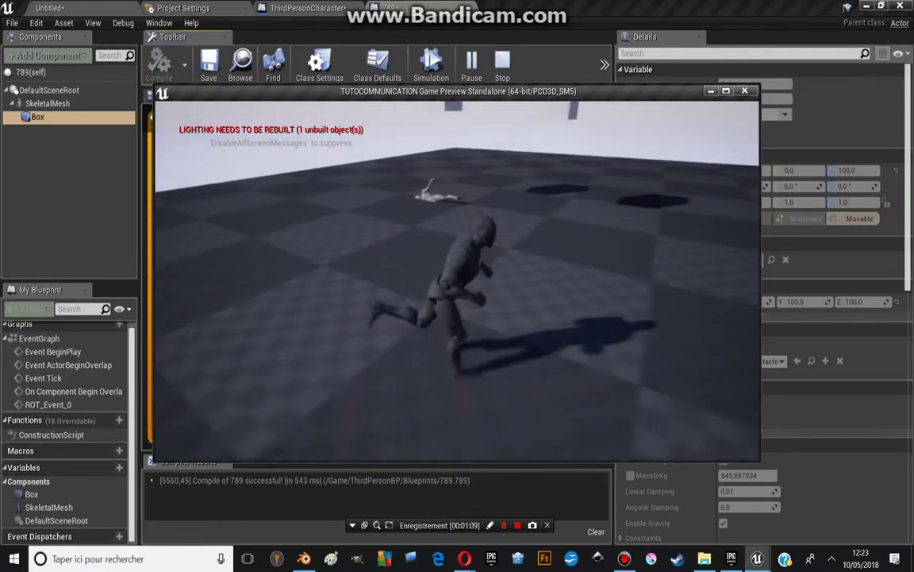
key(w)
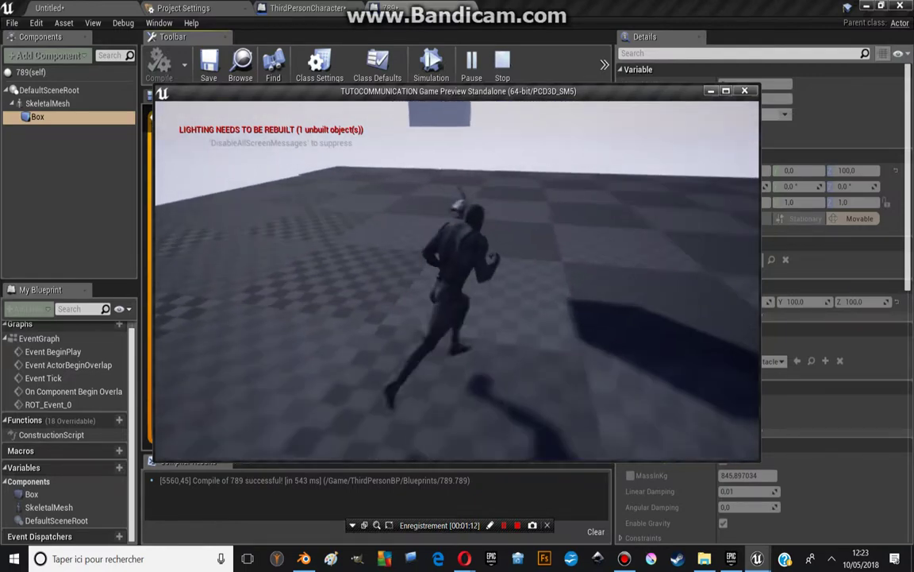
key(space)
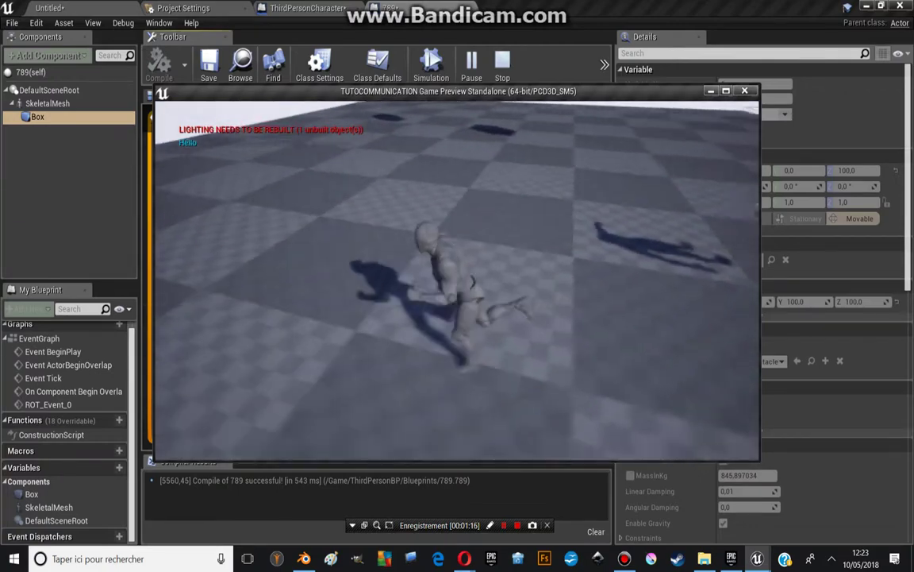
key(space)
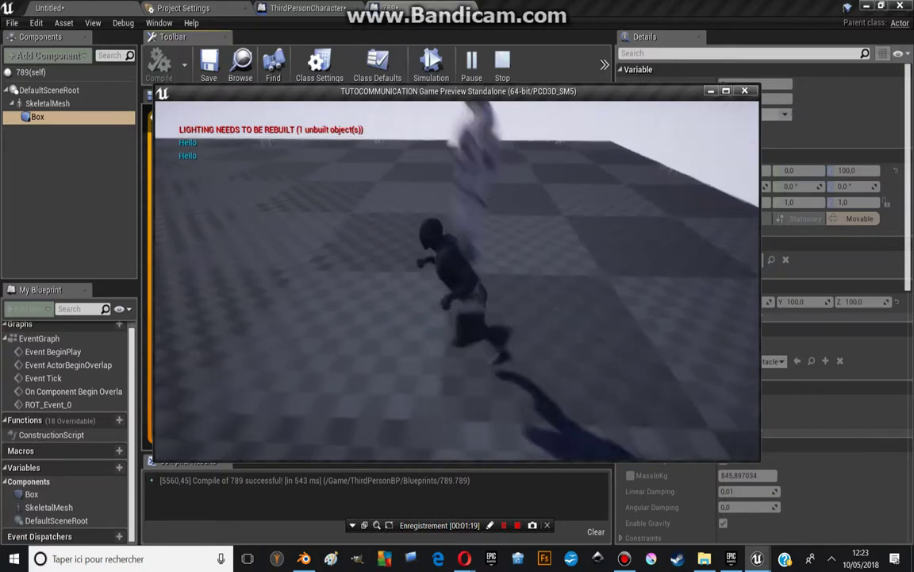
key(space)
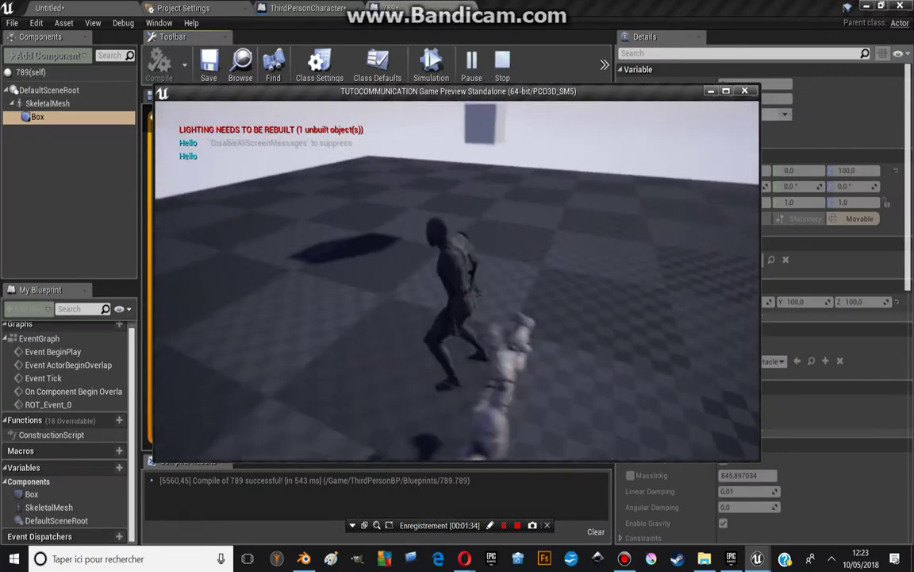
key(Escape)
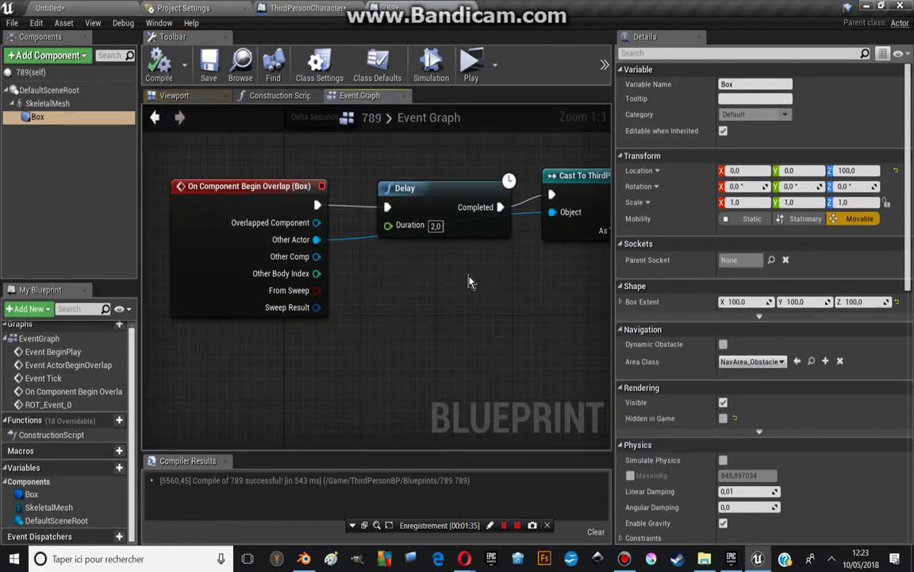
Locate ROT_Event_0 in the 789 graph and reposition the SetActorLocation node beside it.
scroll(432, 302, down, 4)
right_drag(432, 302, 329, 321)
click(349, 273)
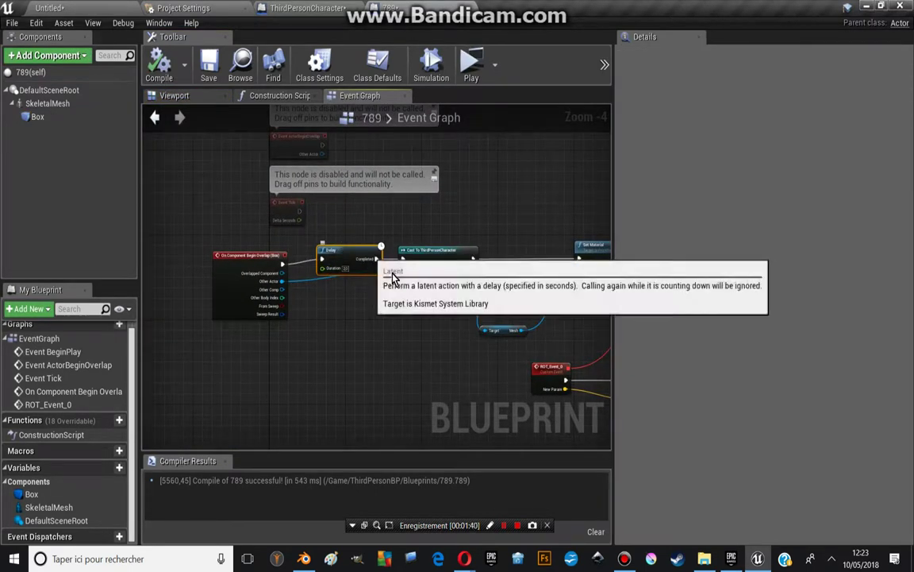
right_drag(451, 298, 268, 293)
right_drag(446, 352, 433, 262)
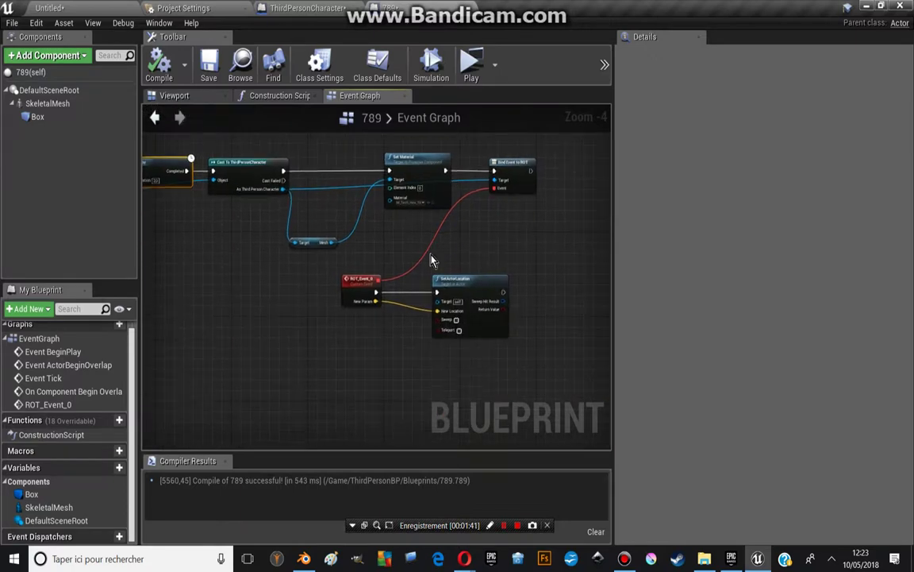
scroll(452, 306, up, 1)
click(514, 298)
right_drag(514, 299, 523, 299)
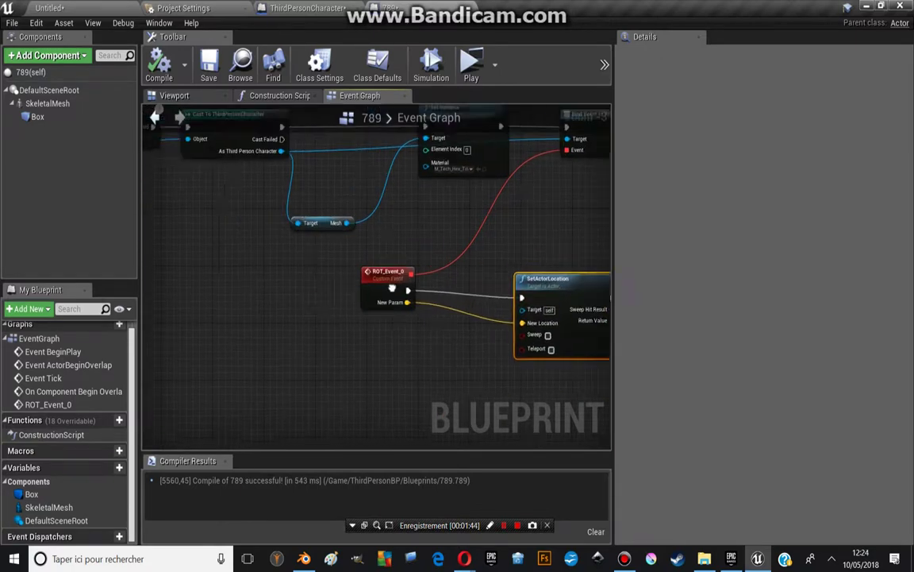
mouse_move(520, 294)
mouse_down()
mouse_move(520, 279)
mouse_move(526, 287)
mouse_up()
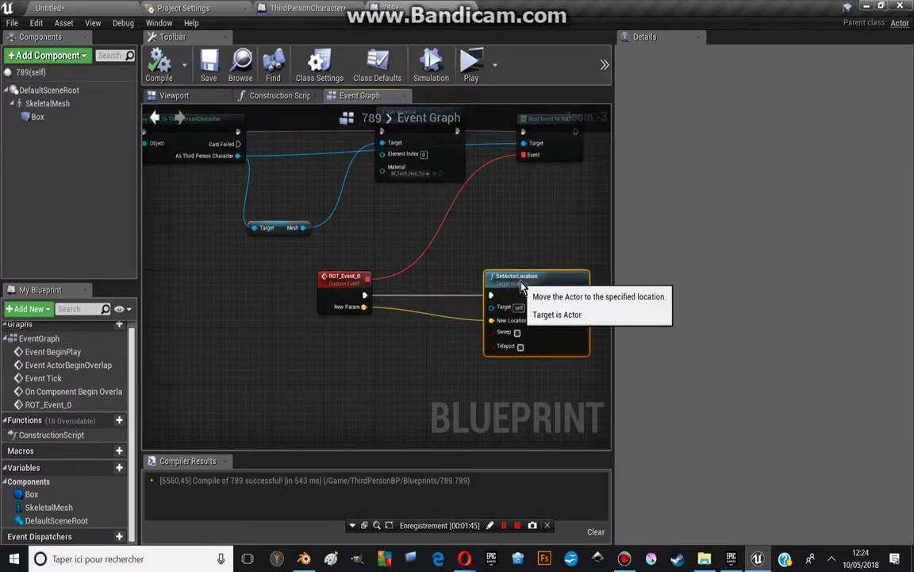
Add a Delay node and wire it between ROT_Event_0 and SetActorLocation.
click(349, 278)
right_click(361, 286)
text(d)
click(285, 415)
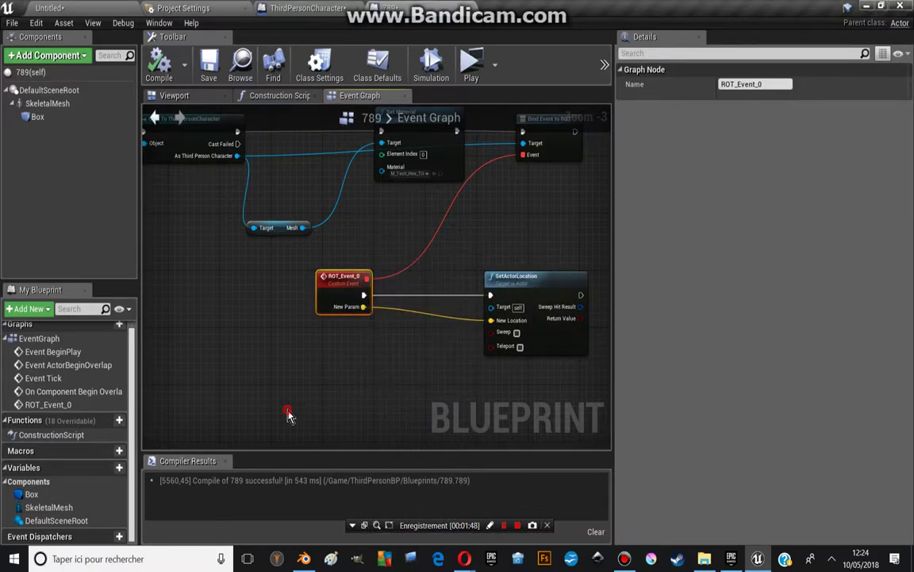
click(350, 373)
drag(354, 397, 368, 357)
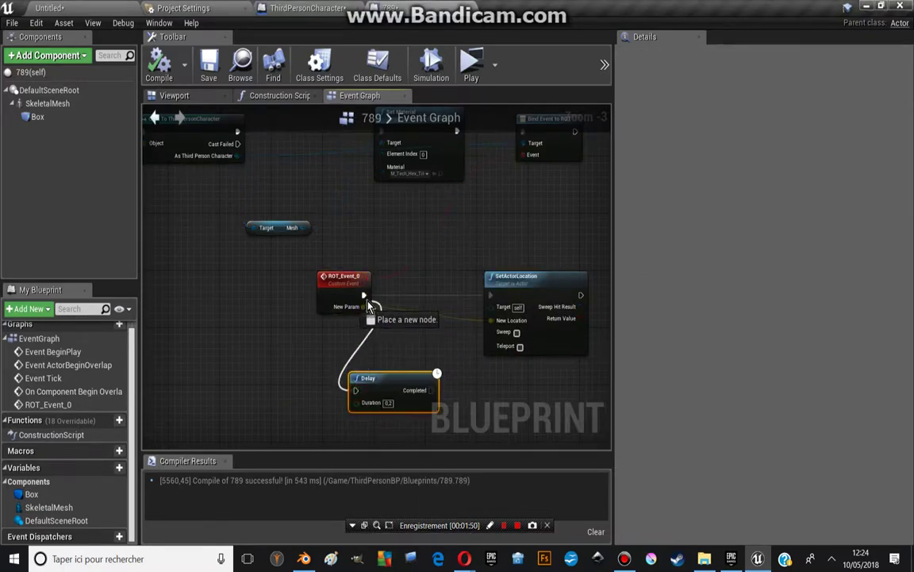
drag(367, 306, 365, 297)
drag(429, 390, 492, 300)
drag(376, 391, 413, 288)
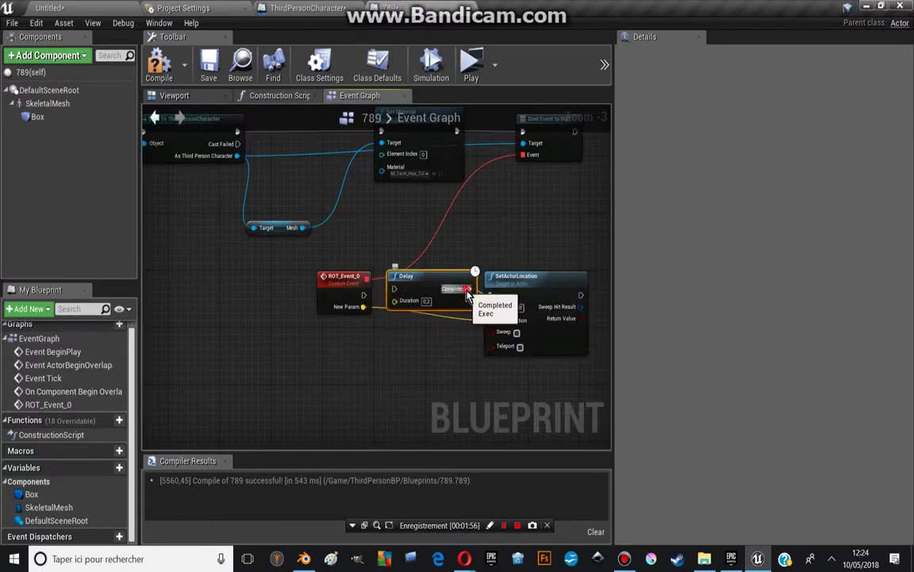
Detach the Delay so ROT_Event_0 feeds SetActorLocation directly, leaving the Delay unconnected.
drag(475, 292, 372, 327)
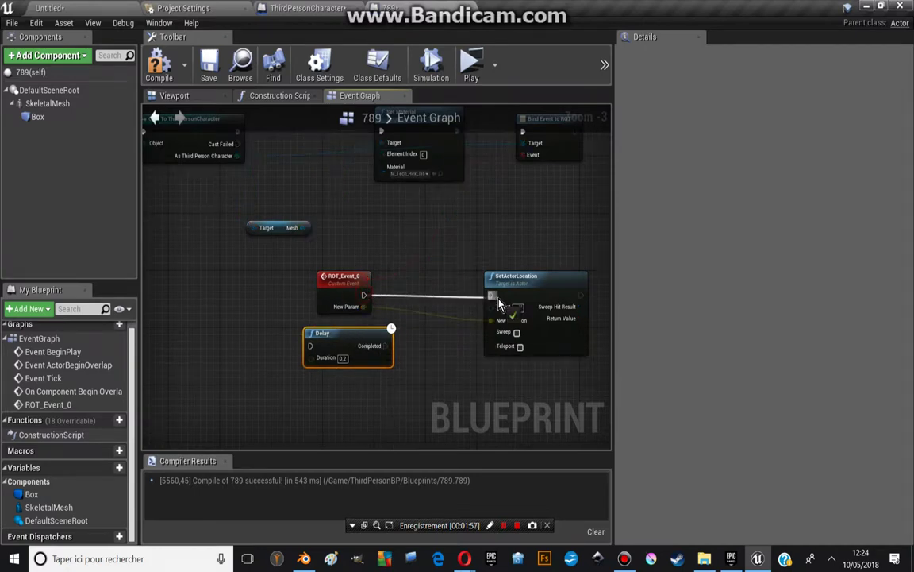
right_drag(294, 274, 2, 149)
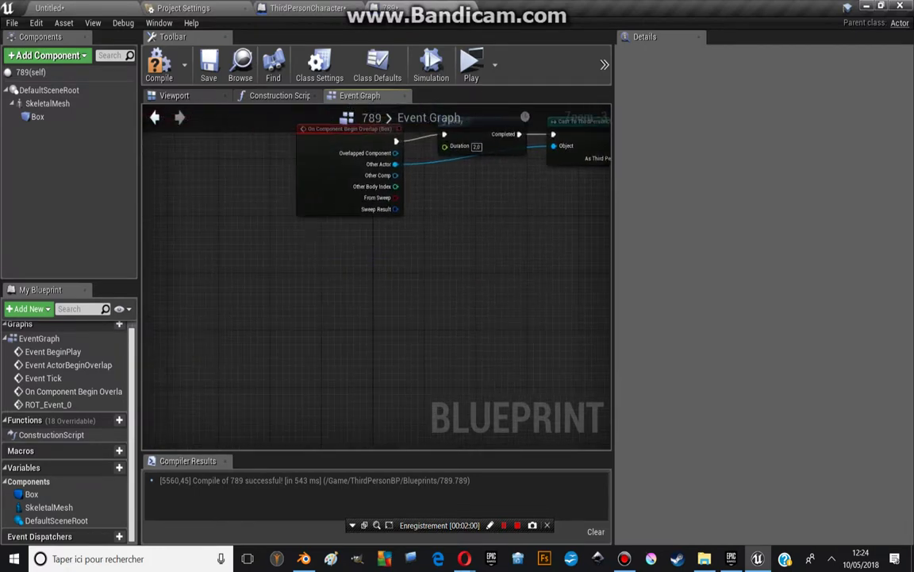
click(38, 117)
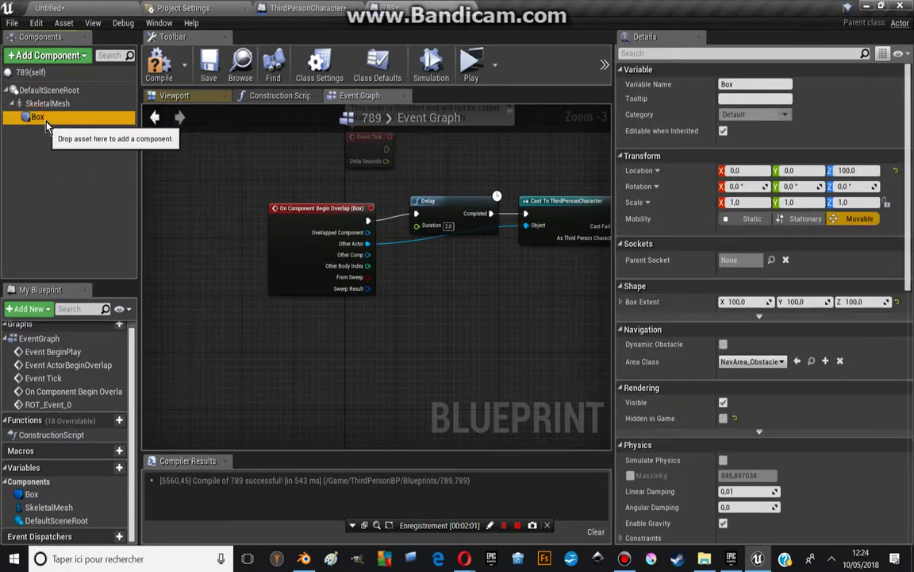
Add an On Component End Overlap (Box) event next to the Begin Overlap chain in the 789 graph.
right_click(242, 359)
click(248, 123)
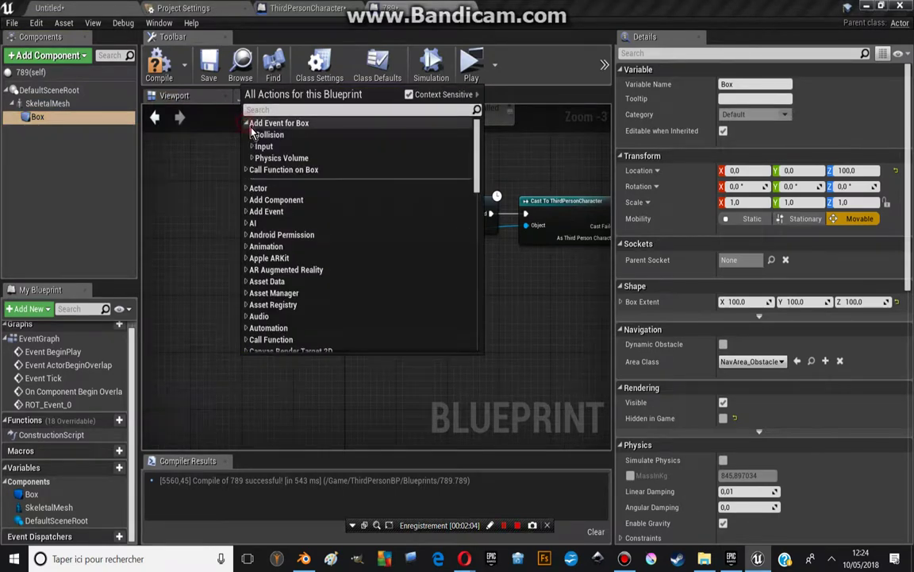
click(252, 134)
click(301, 158)
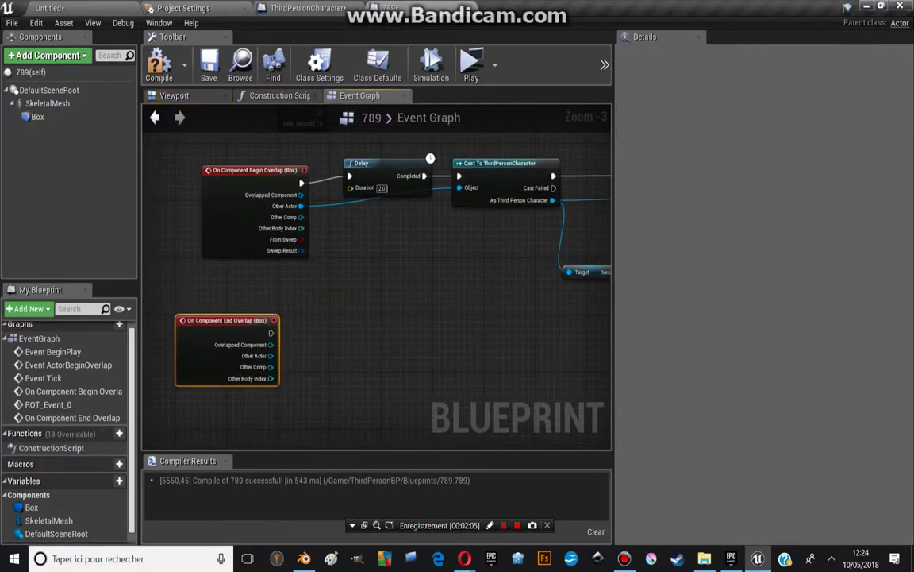
right_drag(508, 349, 408, 288)
scroll(407, 287, down, 2)
scroll(524, 293, up, 1)
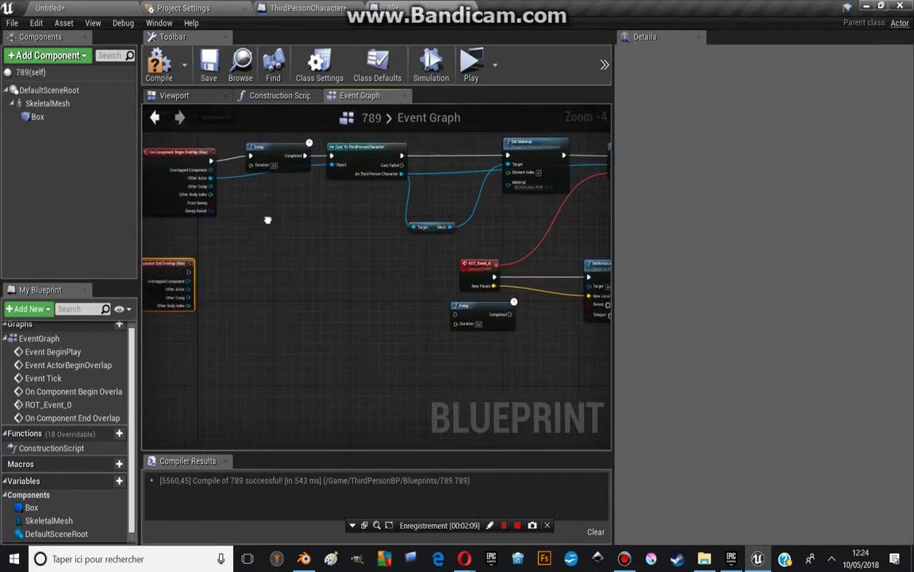
right_drag(300, 270, 407, 210)
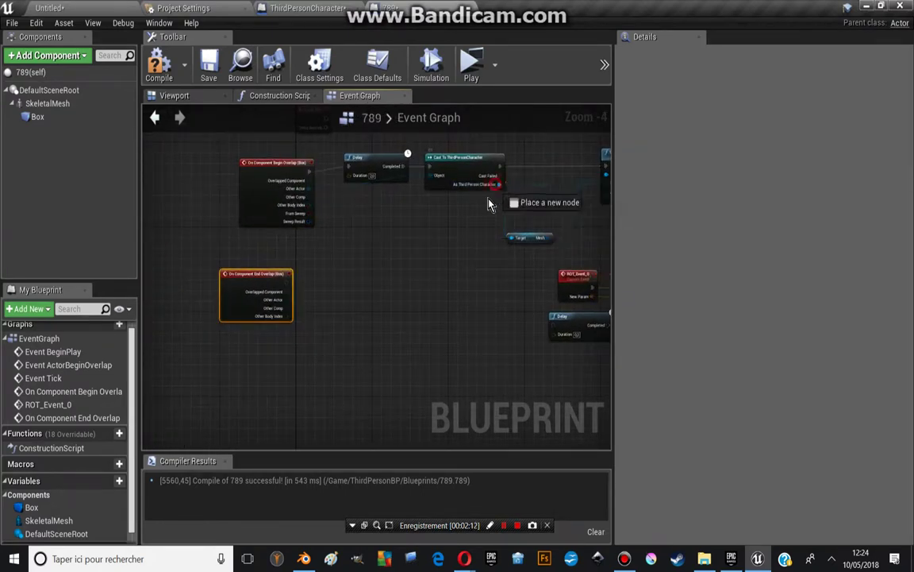
mouse_move(395, 278)
mouse_down()
mouse_move(512, 237)
mouse_move(501, 194)
mouse_up()
scroll(512, 238, up, 5)
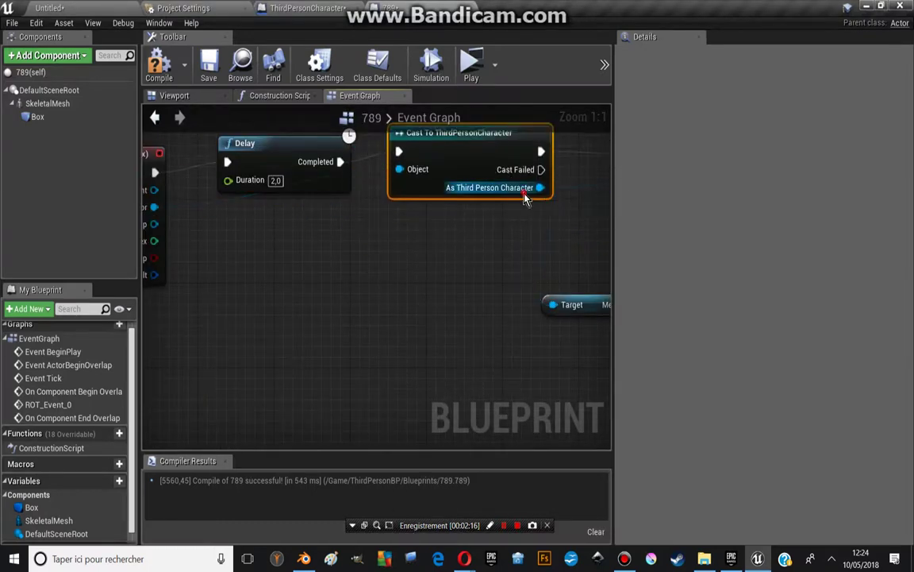
Run End Overlap into Unbind all Events from ROT targeting the cast character, and compile.
mouse_move(287, 357)
mouse_down()
mouse_move(425, 382)
mouse_move(457, 359)
mouse_up()
text(unbind)
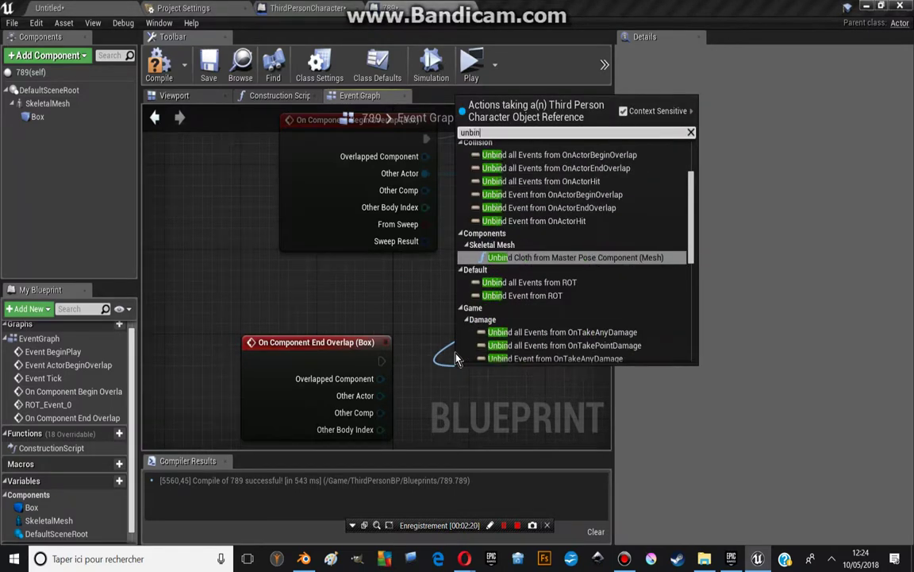
click(558, 283)
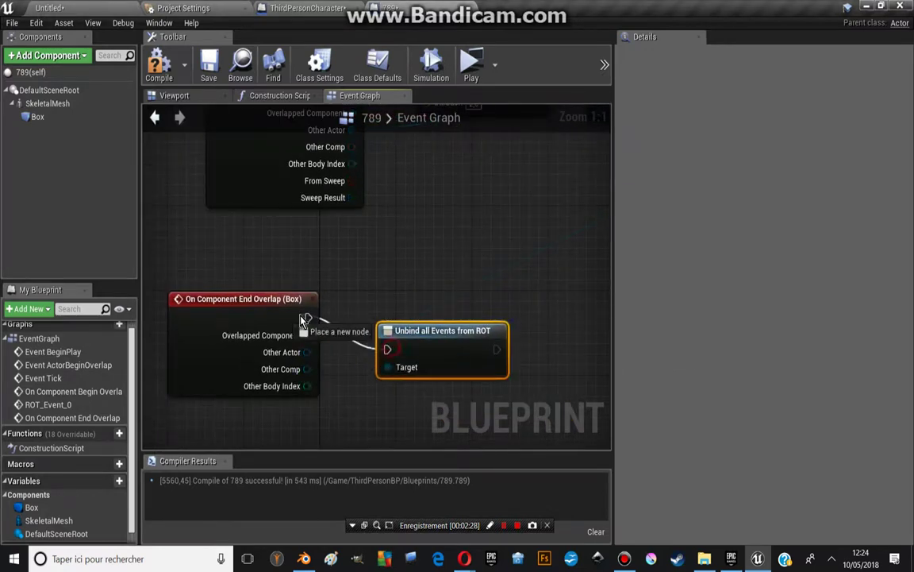
drag(401, 350, 439, 319)
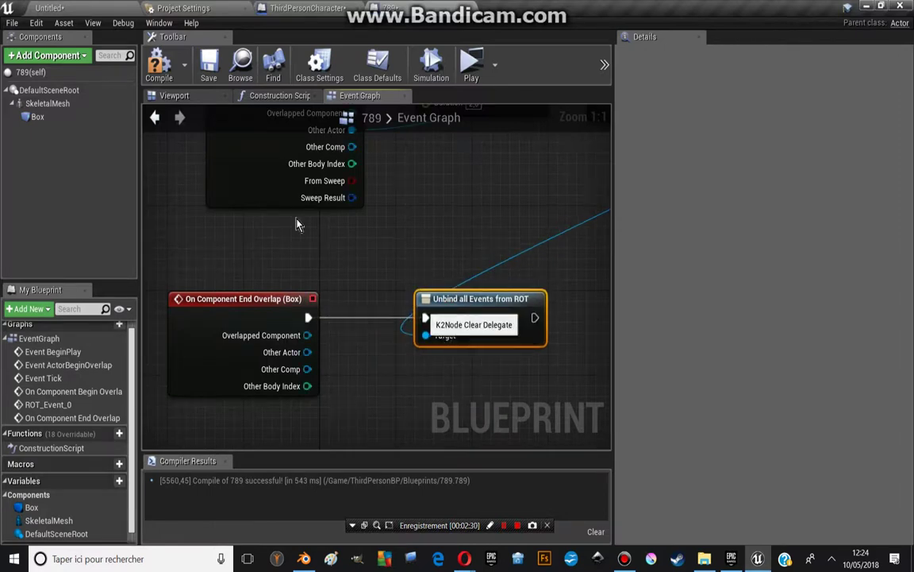
click(174, 76)
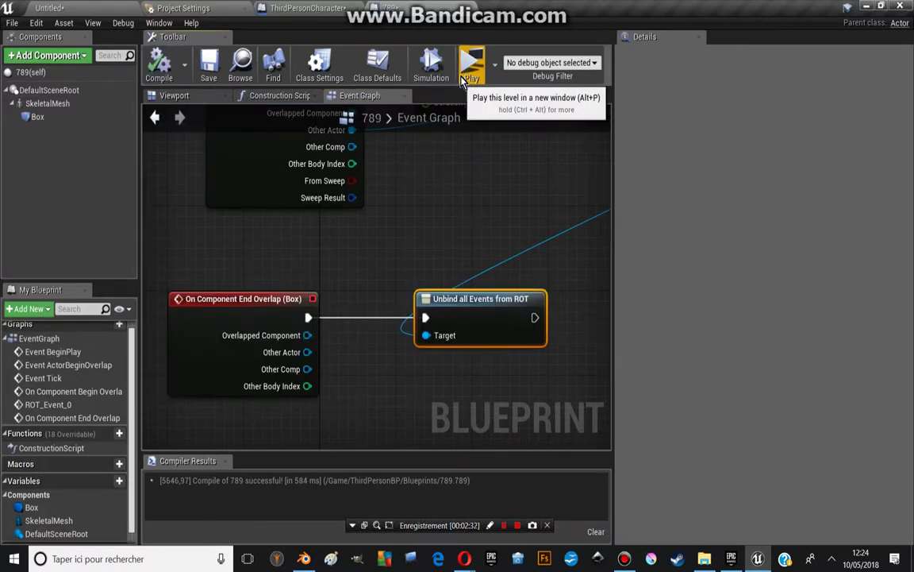
scroll(340, 206, down, 3)
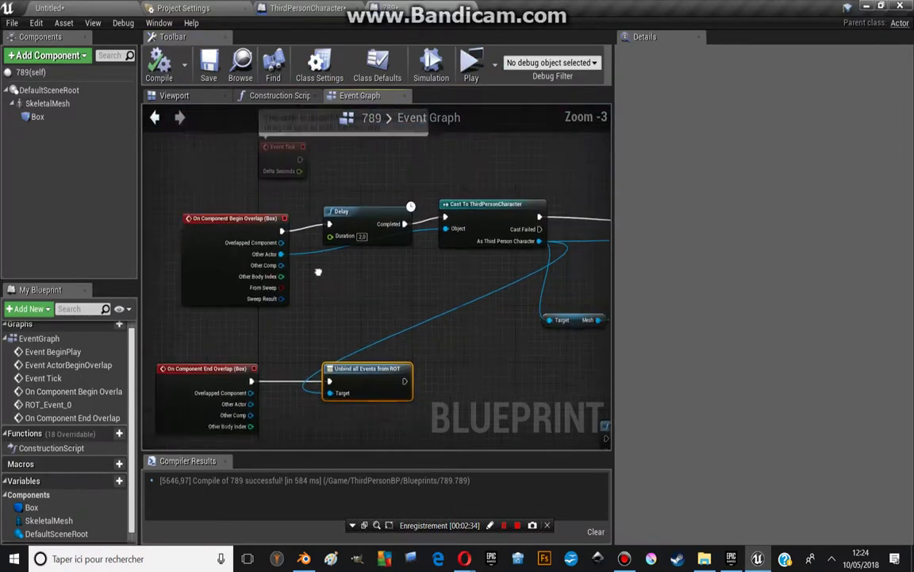
Delete the Delays before the casts in both blueprints, wiring End Overlap straight to Cast To 789, then play.
click(349, 254)
key(Delete)
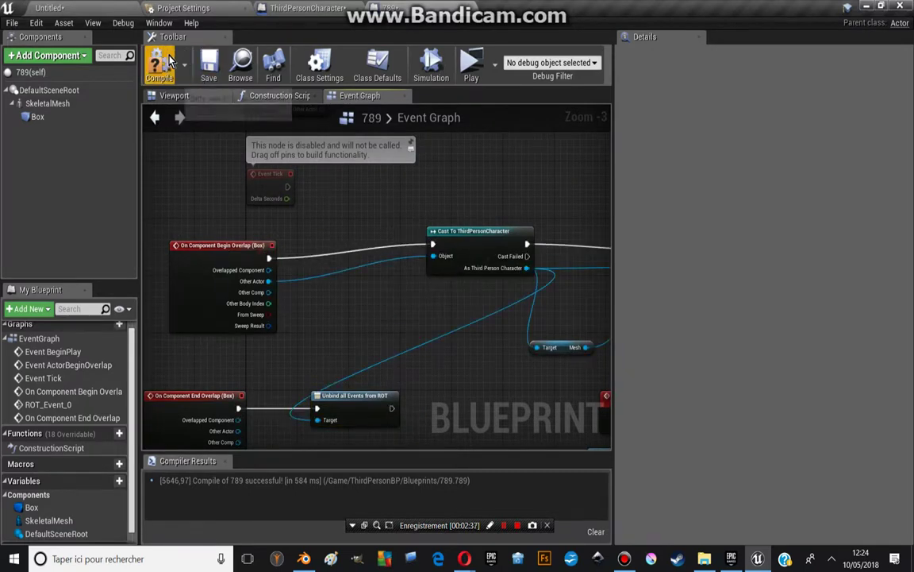
click(308, 8)
right_drag(285, 167, 477, 236)
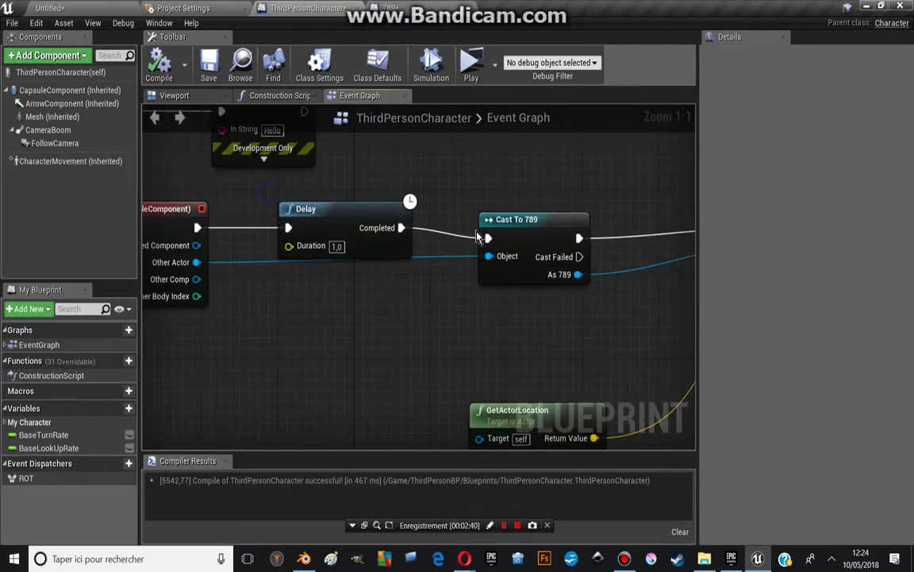
click(332, 224)
key(Delete)
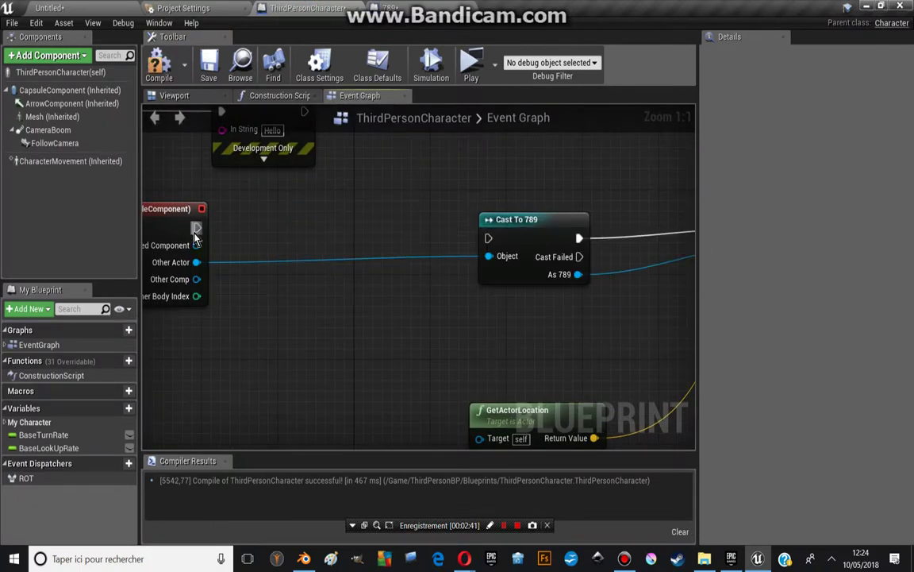
drag(197, 228, 493, 237)
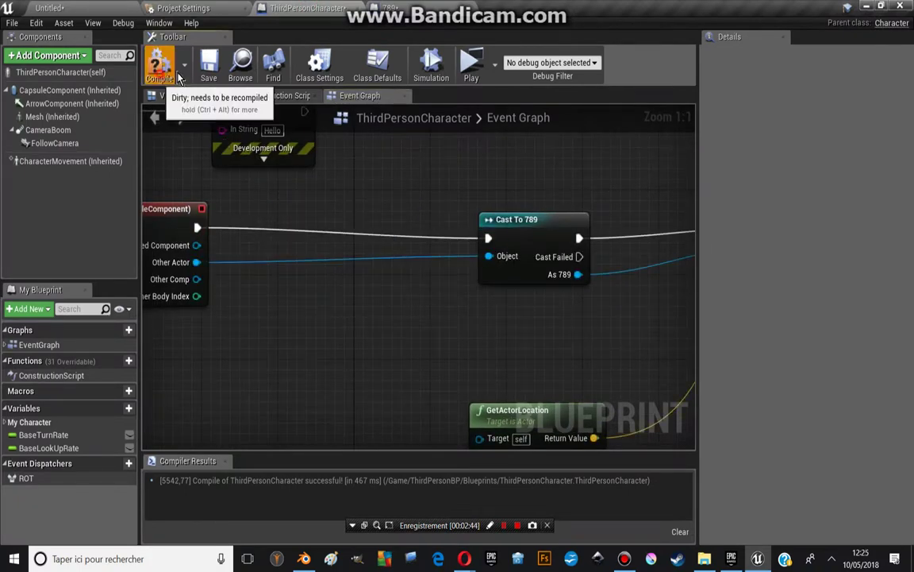
click(472, 64)
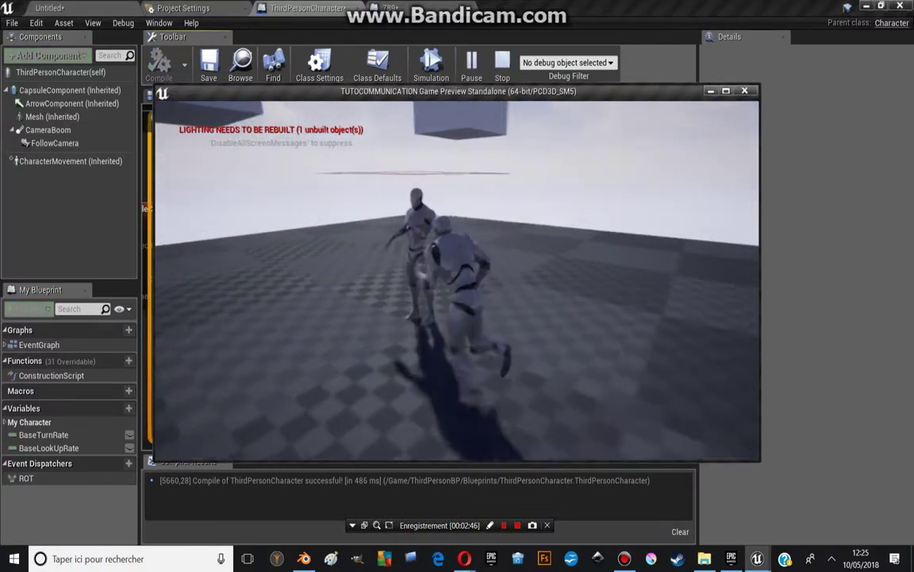
Run and jump the character around the box actors while Hello messages print, then end the preview.
key(w)
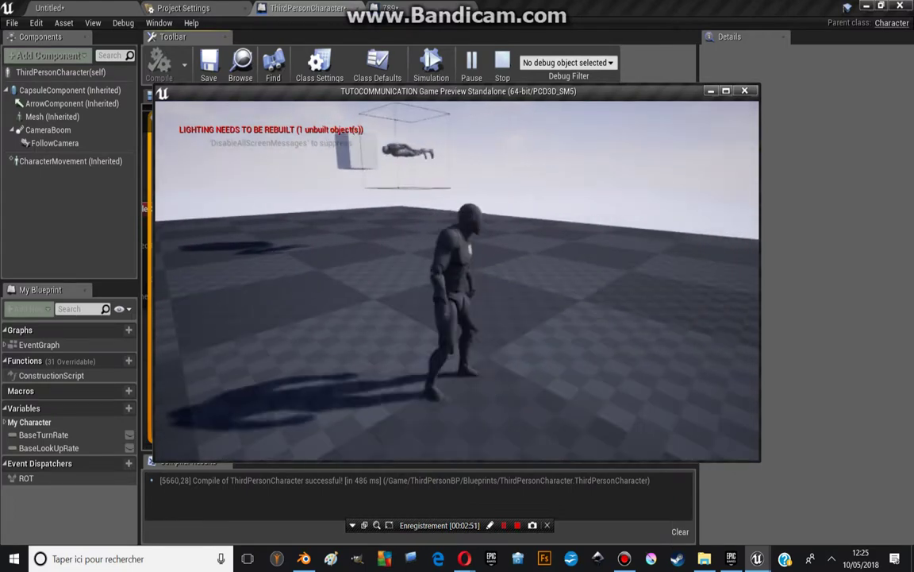
key(space)
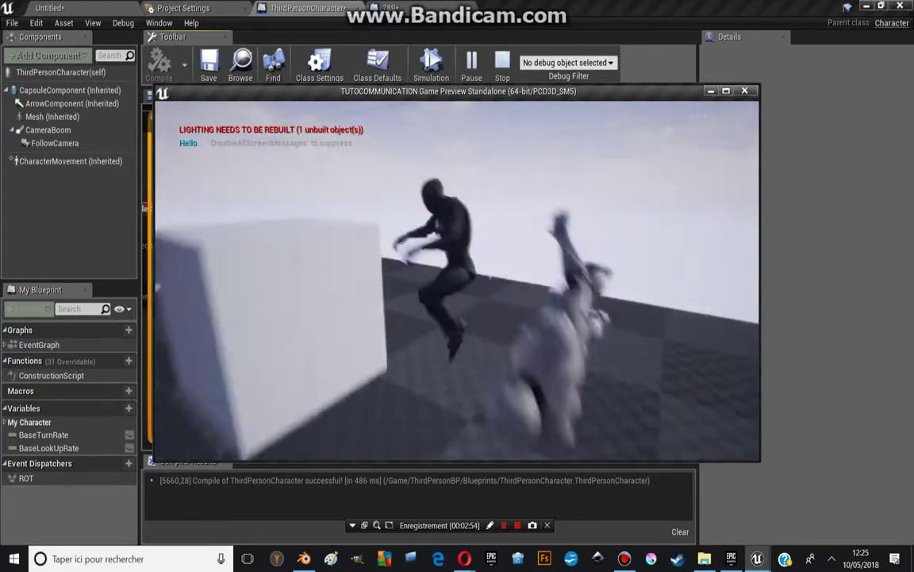
key(space)
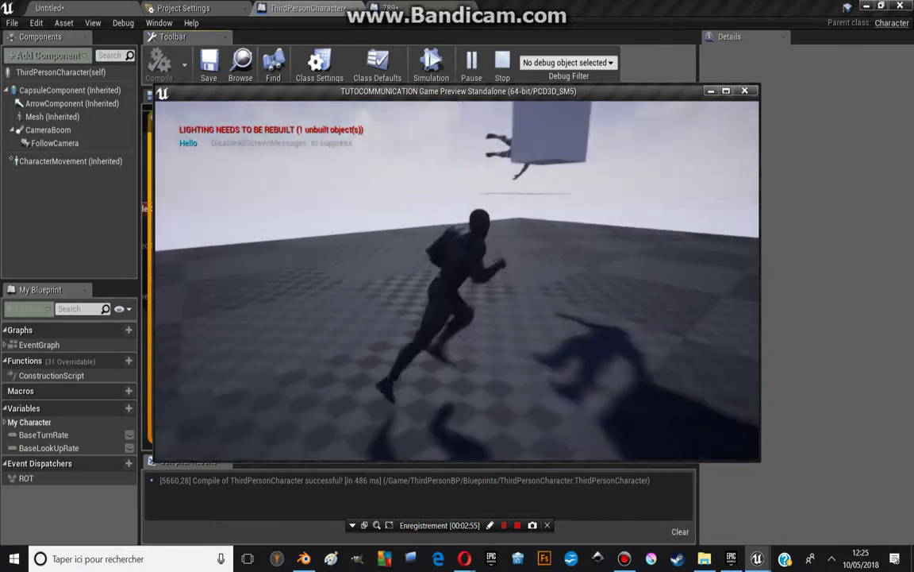
key(space)
key(space)
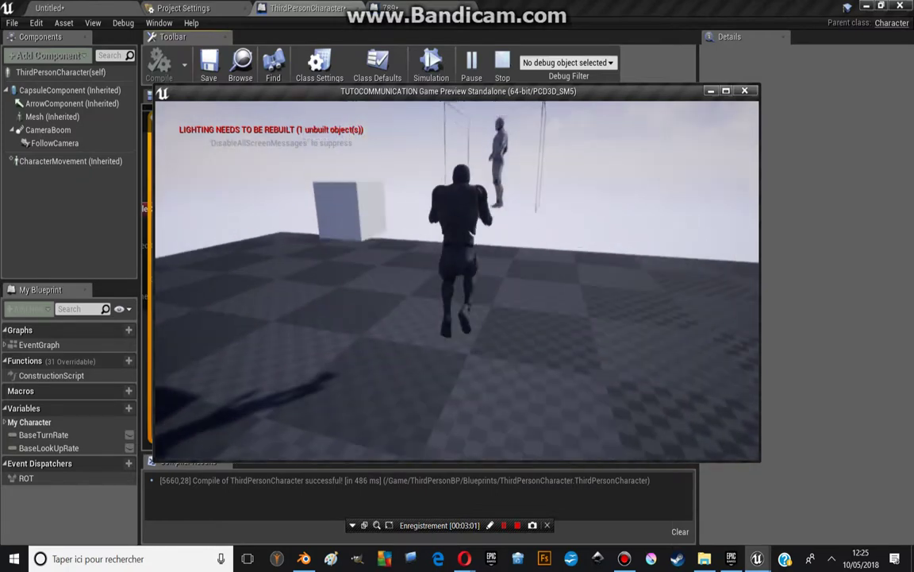
key(space)
key(space)
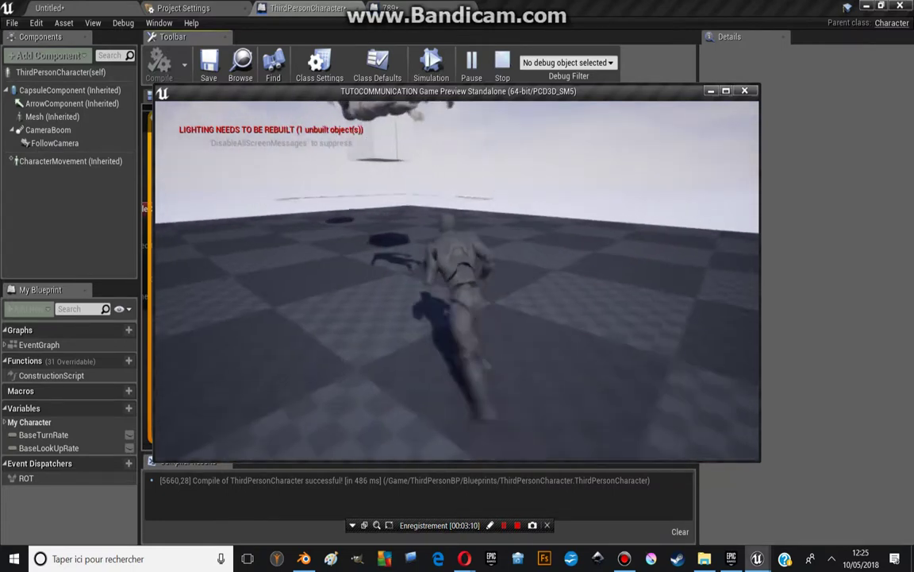
key(space)
key(space)
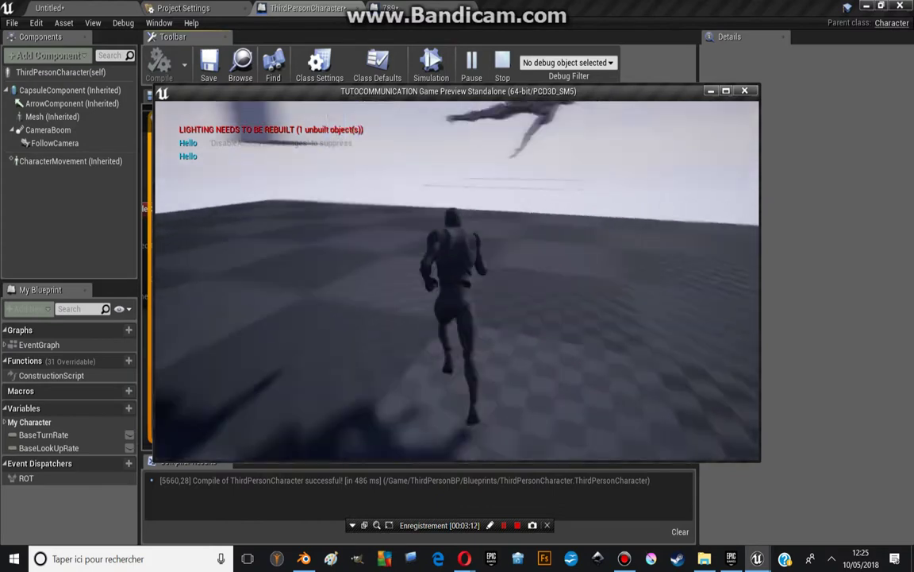
key(space)
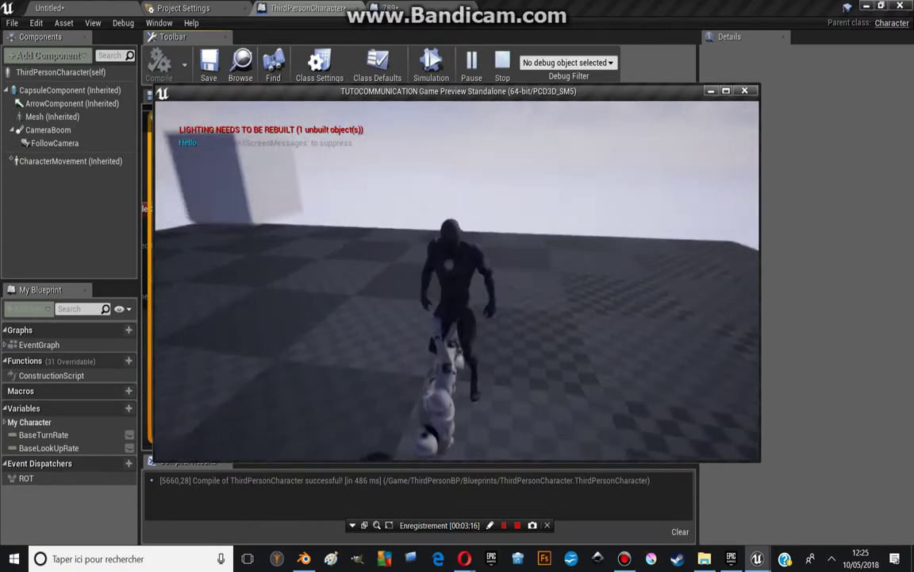
key(space)
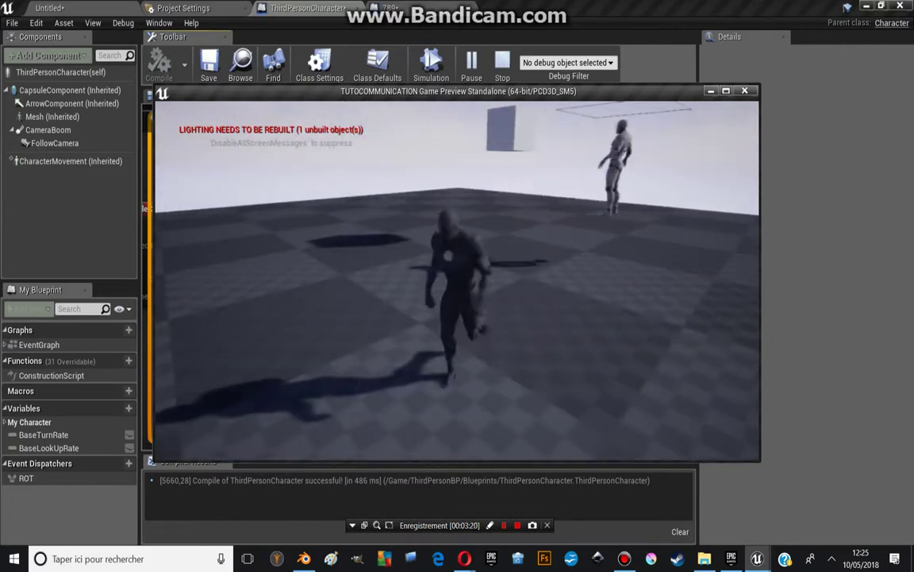
key(Escape)
Move the GetActorLocation node up beside Call ROT in the ThirdPersonCharacter rotation chain.
scroll(487, 396, down, 3)
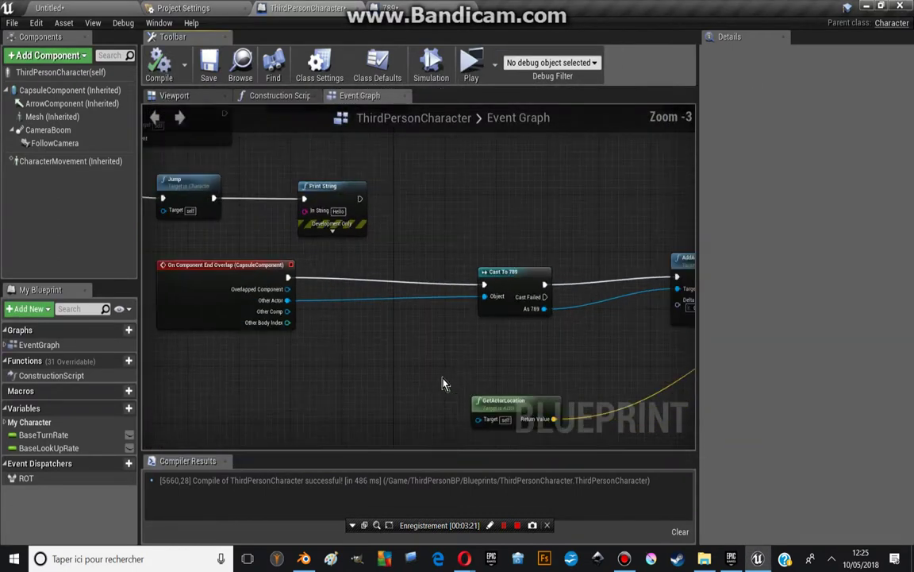
right_drag(587, 295, 483, 300)
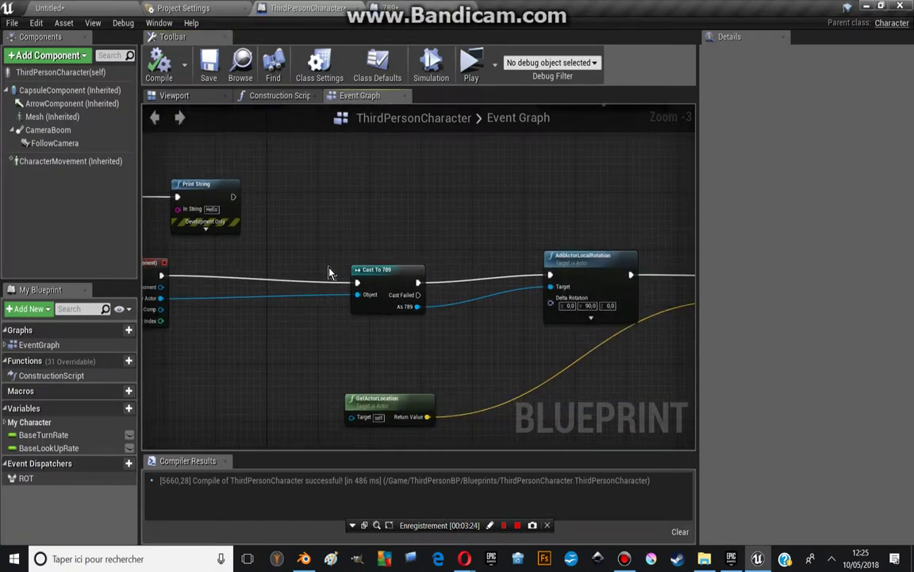
mouse_move(331, 331)
right_down()
mouse_move(373, 312)
mouse_move(330, 309)
right_up()
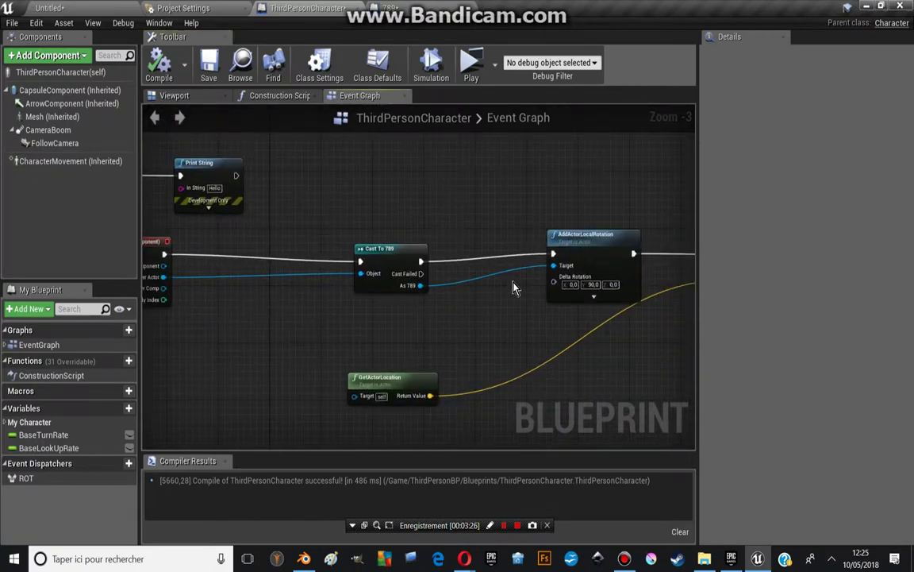
click(373, 250)
right_drag(580, 286, 417, 278)
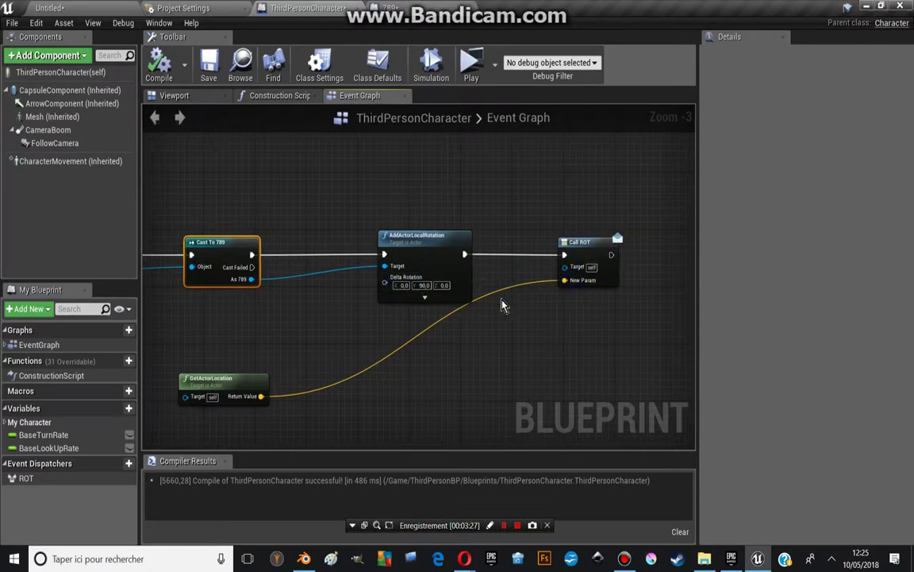
mouse_move(225, 385)
mouse_down()
mouse_move(462, 341)
mouse_move(428, 347)
mouse_up()
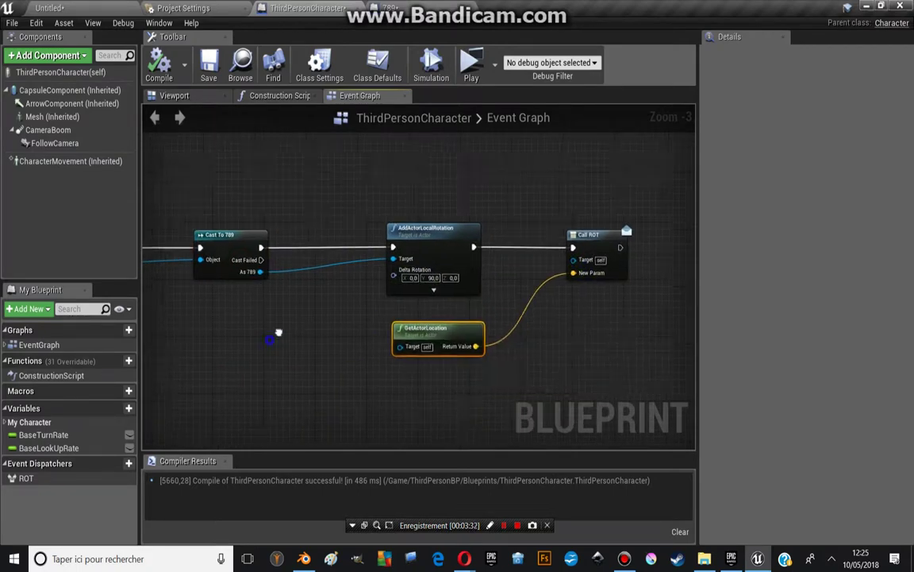
right_drag(429, 346, 221, 357)
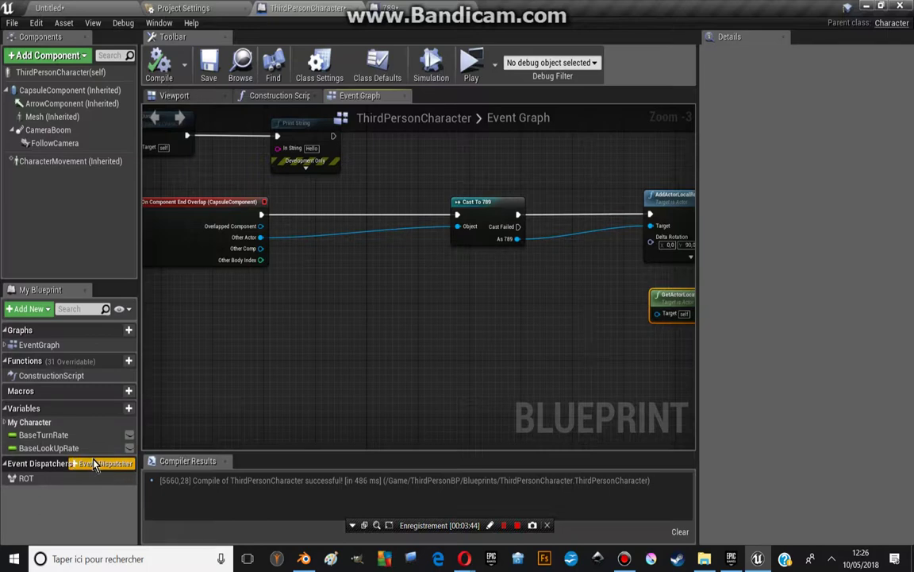
Keep the ROT dispatcher's name, add then remove NewParam1, leaving only the Vector input NewParam.
click(35, 480)
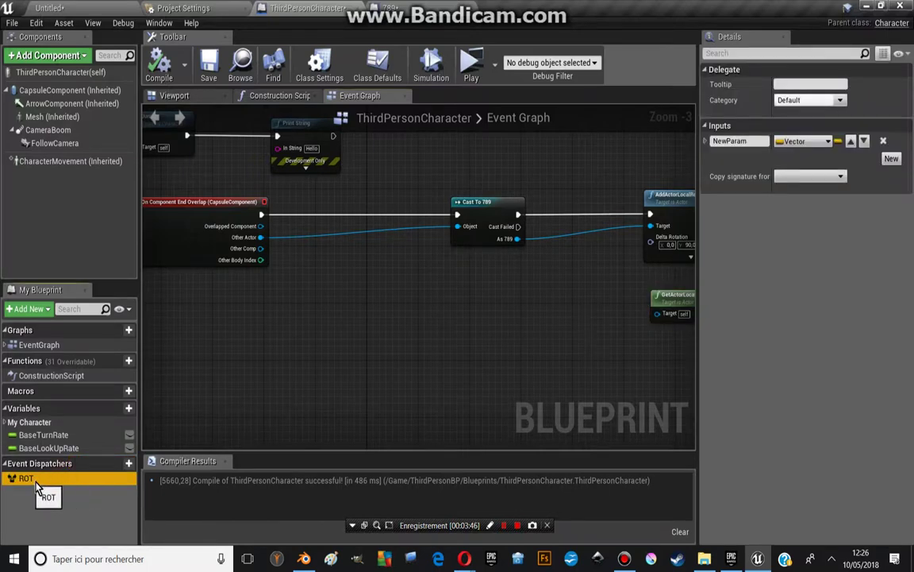
click(24, 479)
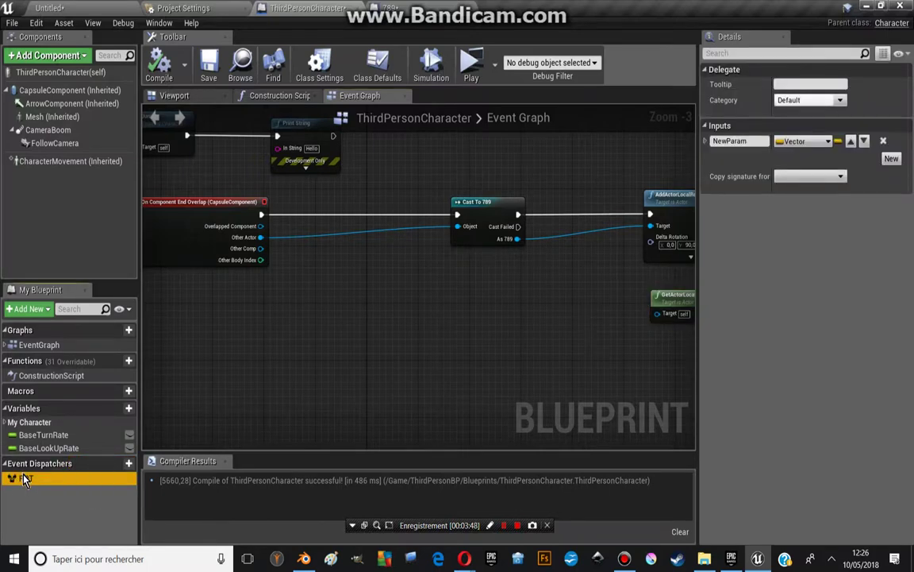
key(Return)
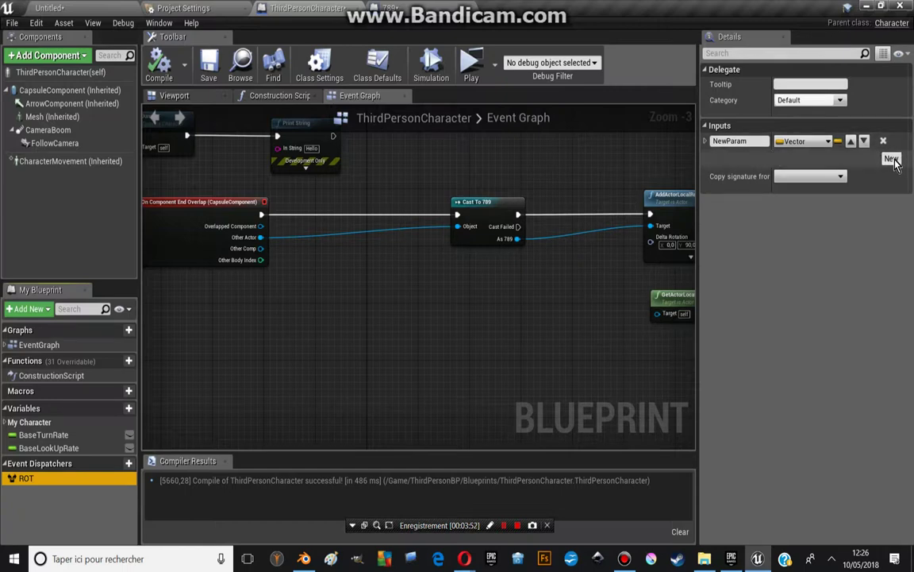
click(892, 159)
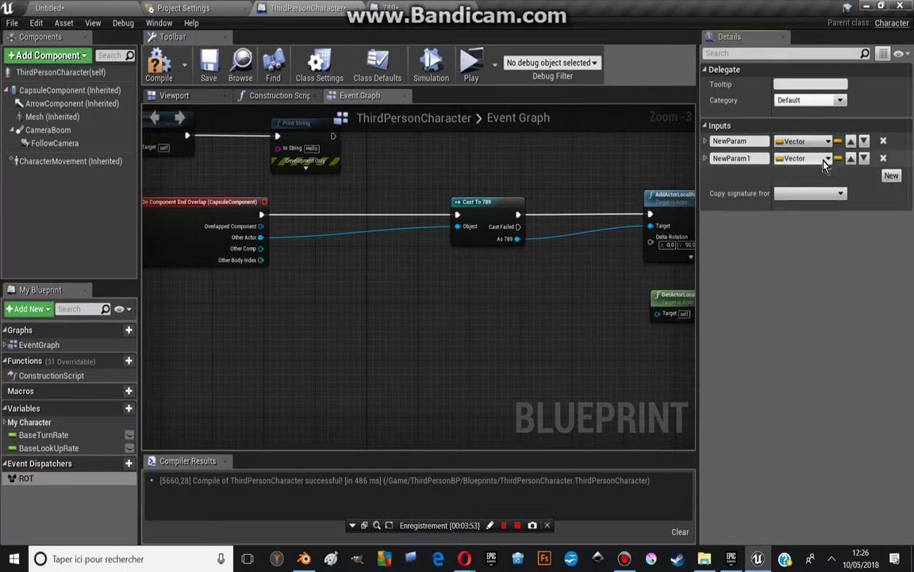
click(812, 160)
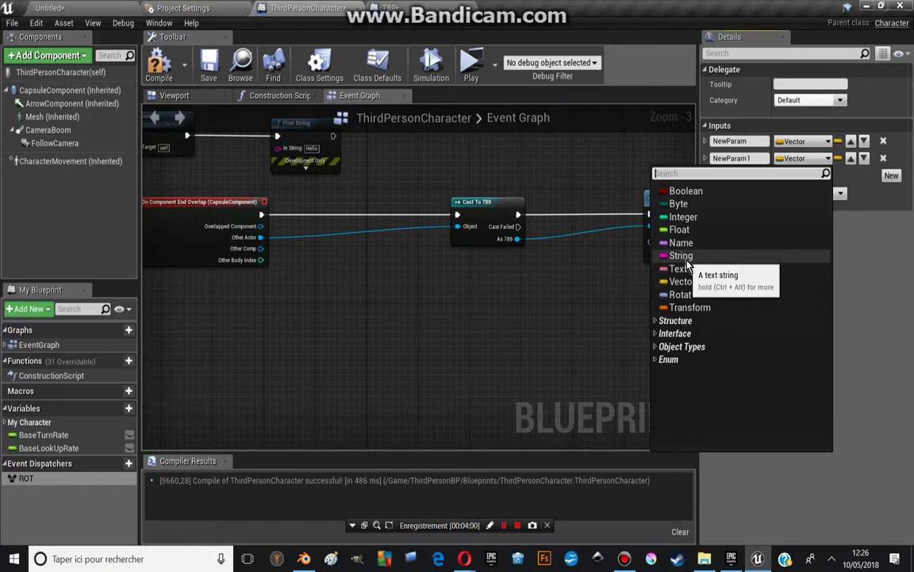
click(881, 162)
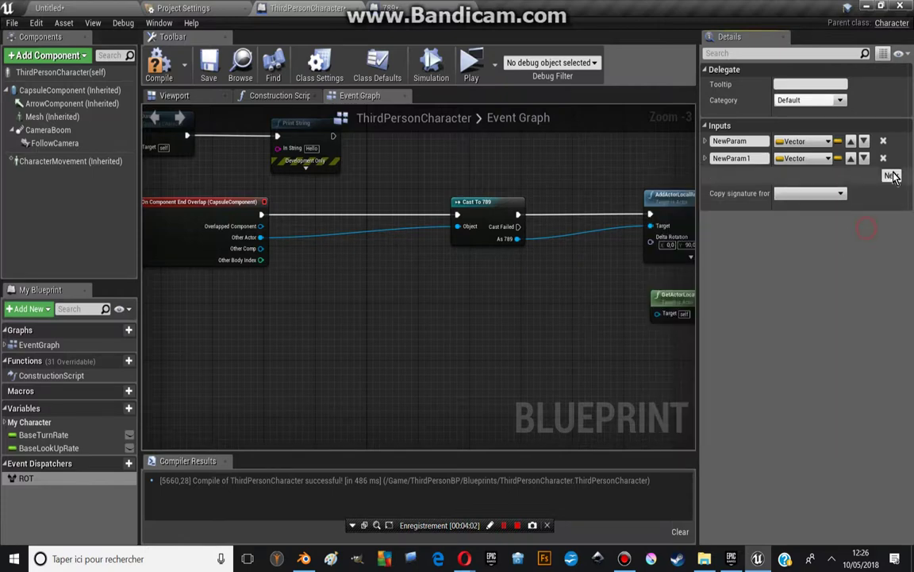
click(882, 161)
right_drag(181, 263, 294, 279)
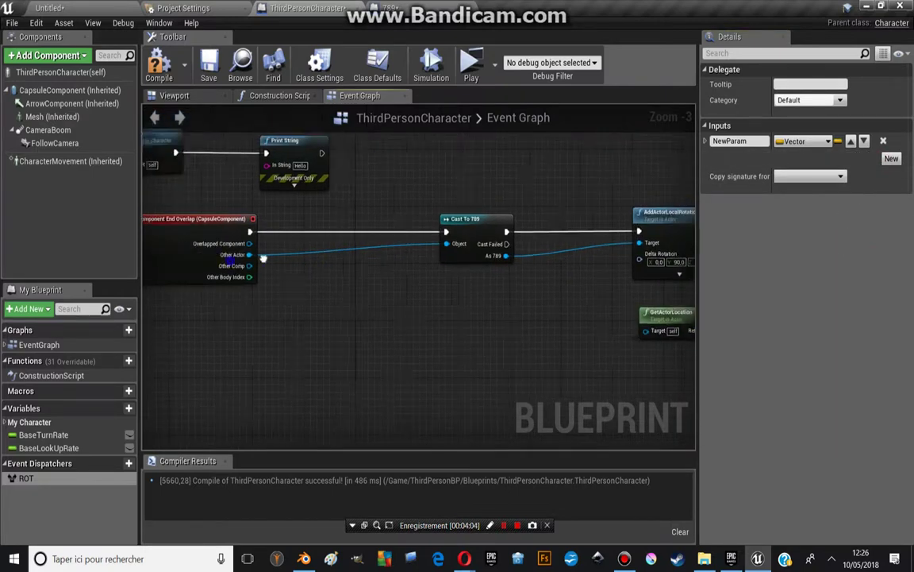
Pan past the BeginPlay, Bind Event and overlap nodes, then drop ROT into the graph for its action menu.
scroll(293, 279, down, 3)
scroll(285, 262, up, 4)
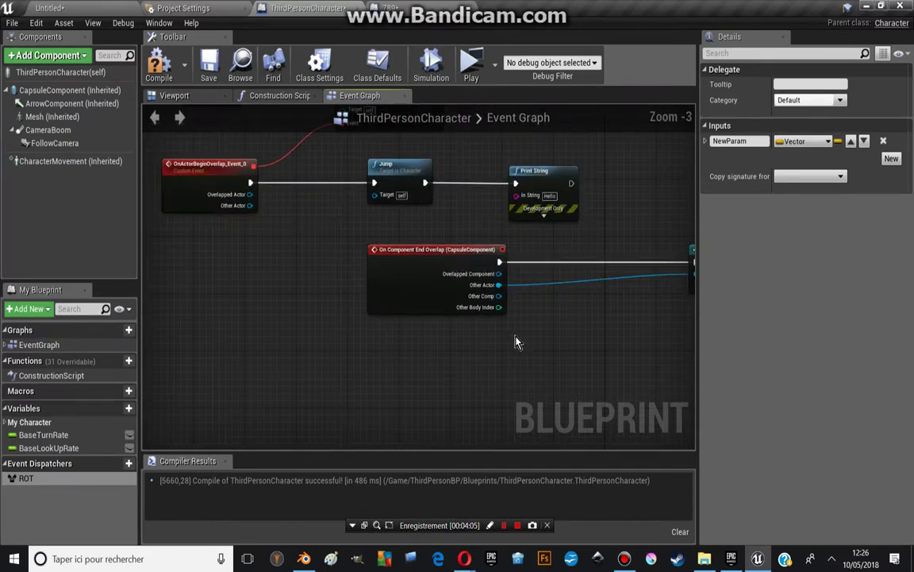
right_drag(426, 317, 337, 297)
right_drag(411, 290, 348, 271)
right_drag(522, 261, 497, 352)
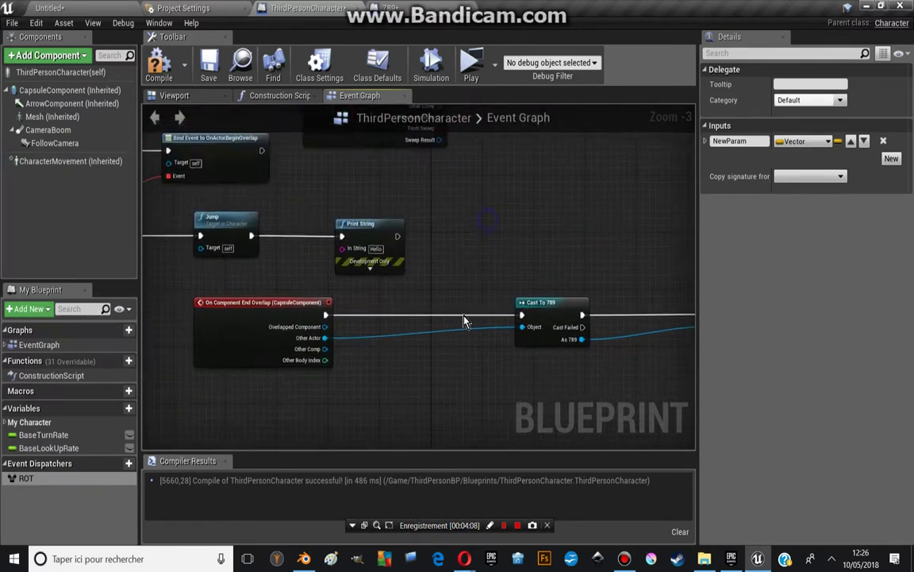
right_drag(418, 284, 561, 314)
mouse_move(333, 262)
right_down()
mouse_move(306, 274)
mouse_move(412, 279)
right_up()
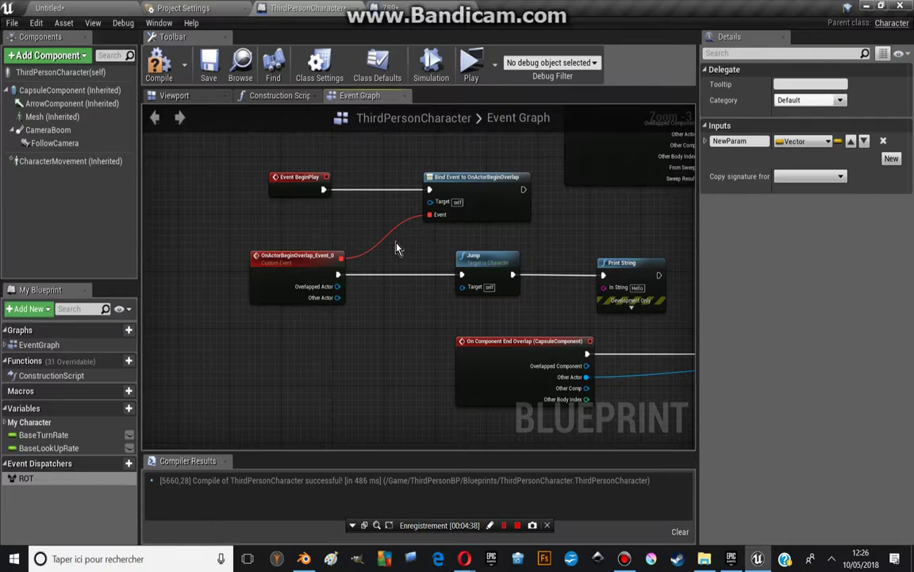
mouse_move(397, 249)
right_down()
mouse_move(300, 204)
mouse_move(321, 149)
right_up()
mouse_move(294, 356)
right_down()
mouse_move(258, 308)
mouse_move(331, 287)
mouse_move(305, 323)
right_up()
scroll(270, 298, down, 1)
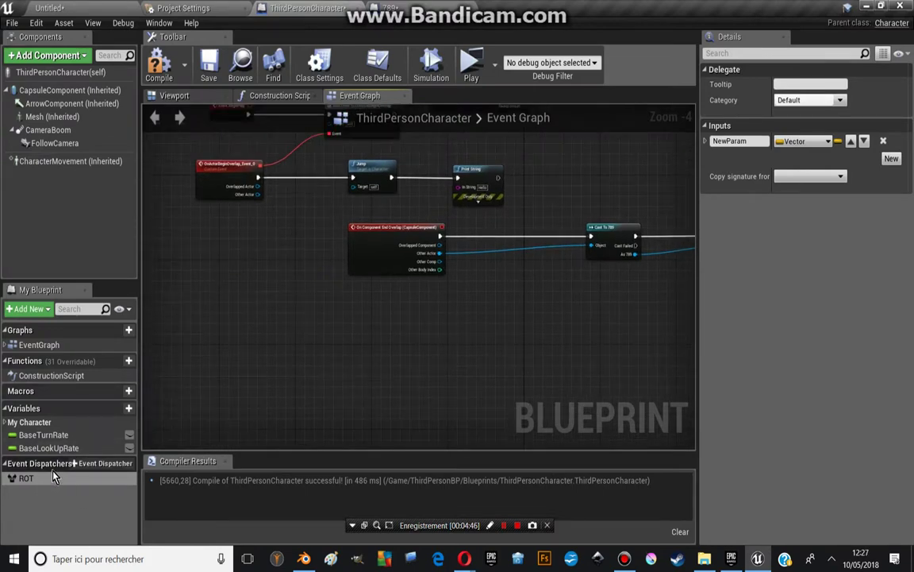
drag(52, 477, 350, 361)
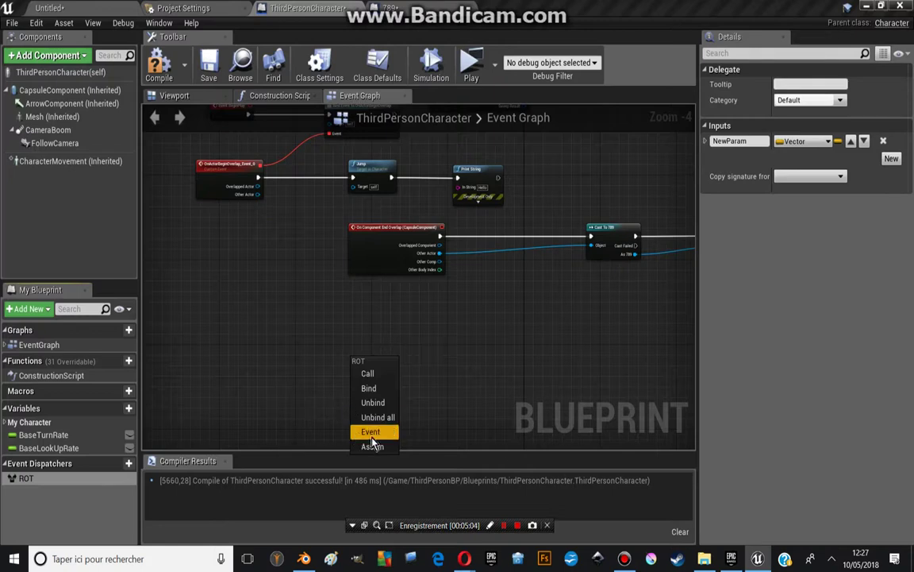
Add a Call ROT node, then drop ROT in again to create a ROT_Event custom event.
click(366, 374)
scroll(369, 379, up, 4)
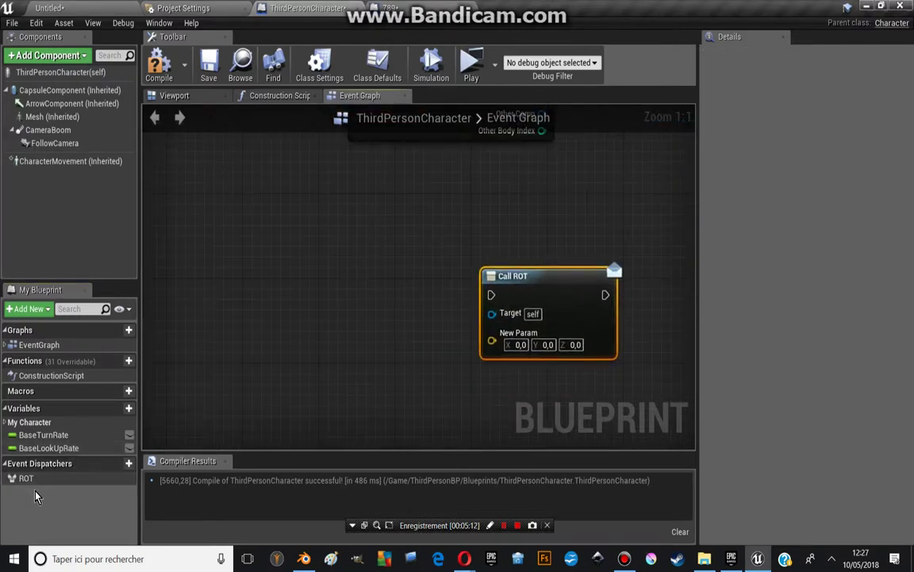
drag(42, 484, 254, 277)
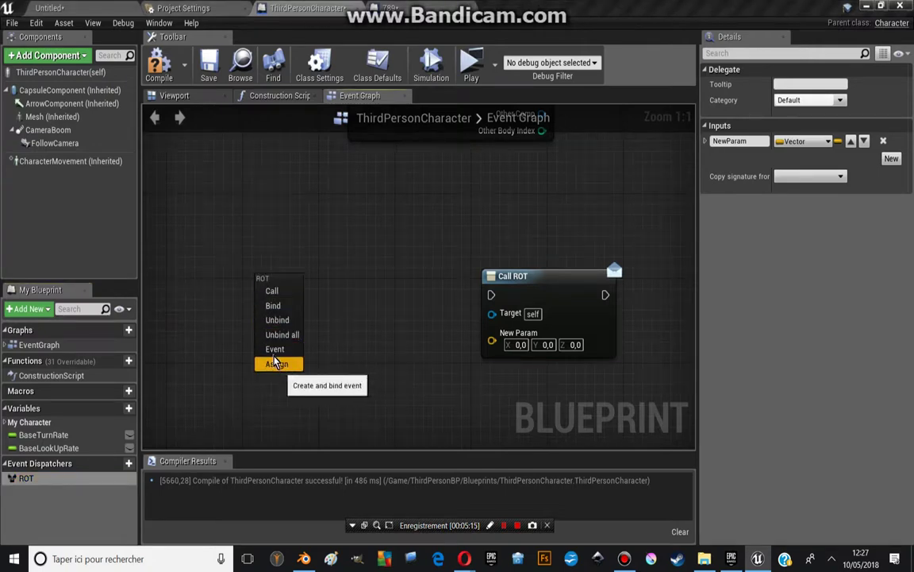
click(272, 353)
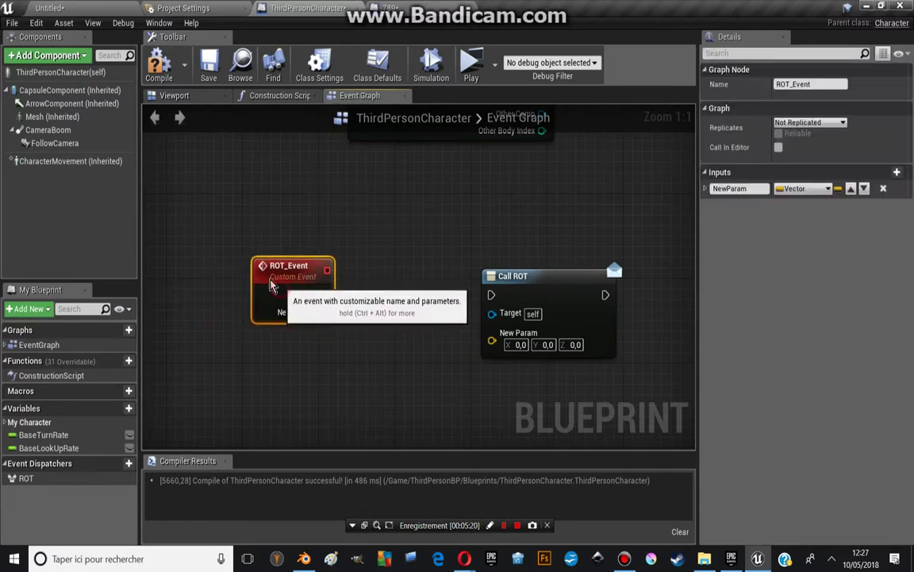
Rearrange the ROT_Event and Call ROT nodes, moving them up and to the left.
drag(274, 298, 255, 319)
right_drag(385, 365, 372, 323)
drag(292, 265, 398, 374)
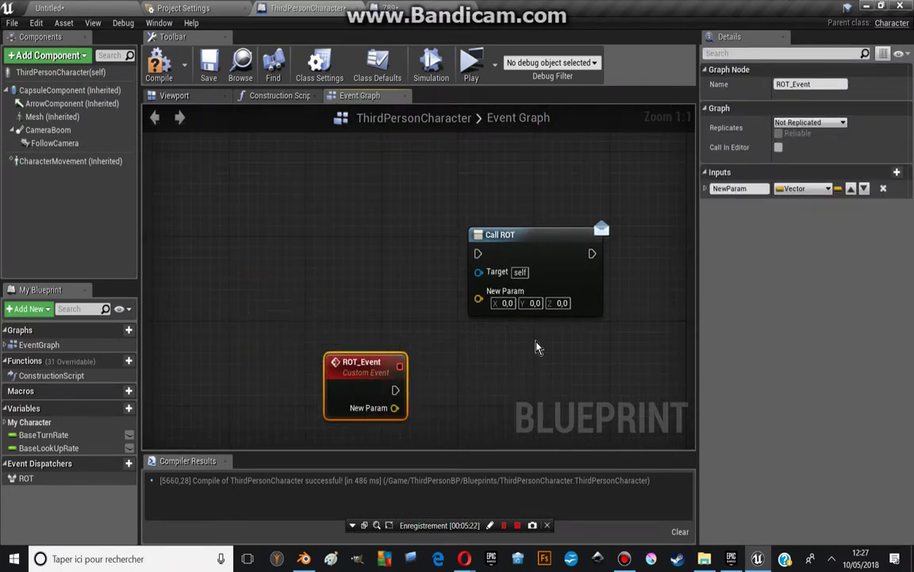
drag(548, 267, 430, 207)
right_drag(444, 273, 460, 227)
drag(370, 341, 321, 312)
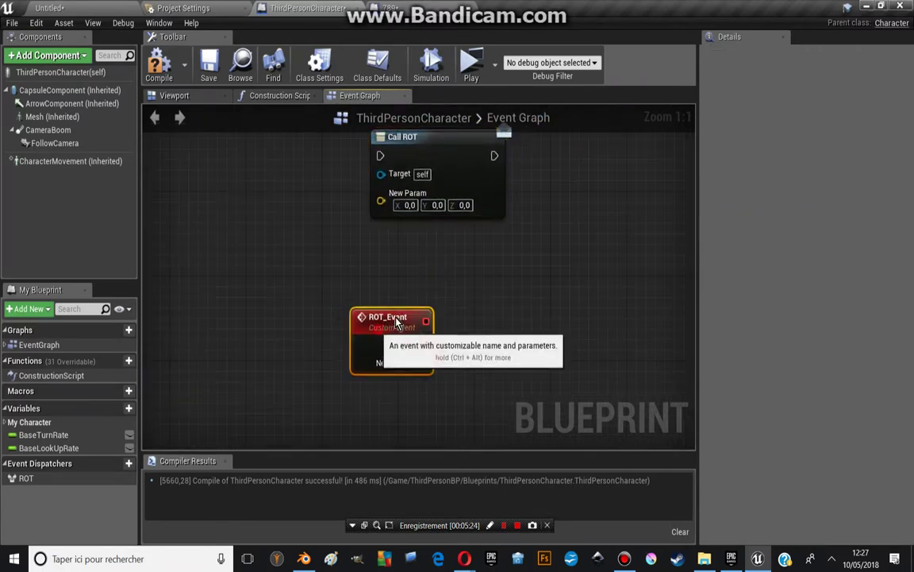
right_drag(454, 177, 406, 247)
drag(408, 236, 368, 199)
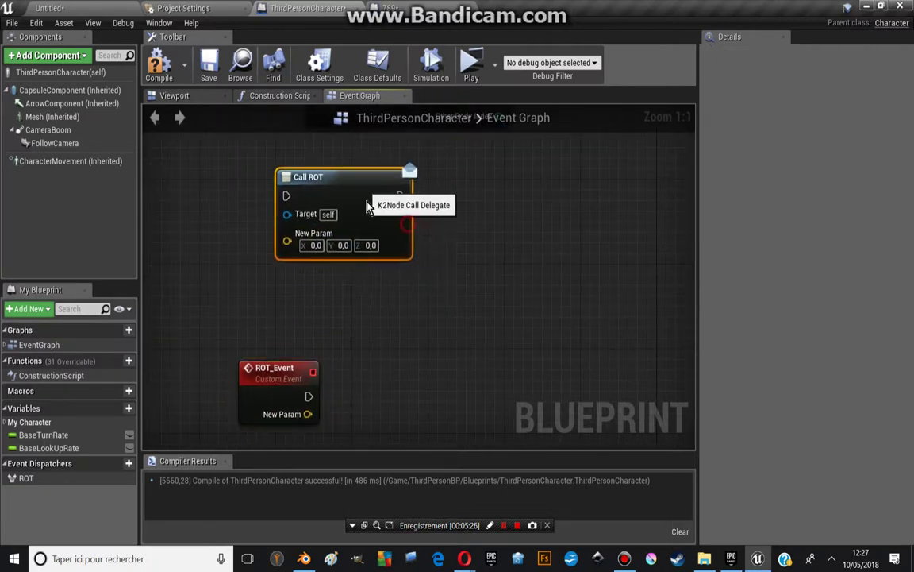
Shift ROT_Event up-right, recentre the view on the new nodes and select Call ROT.
scroll(368, 199, down, 5)
scroll(318, 334, up, 3)
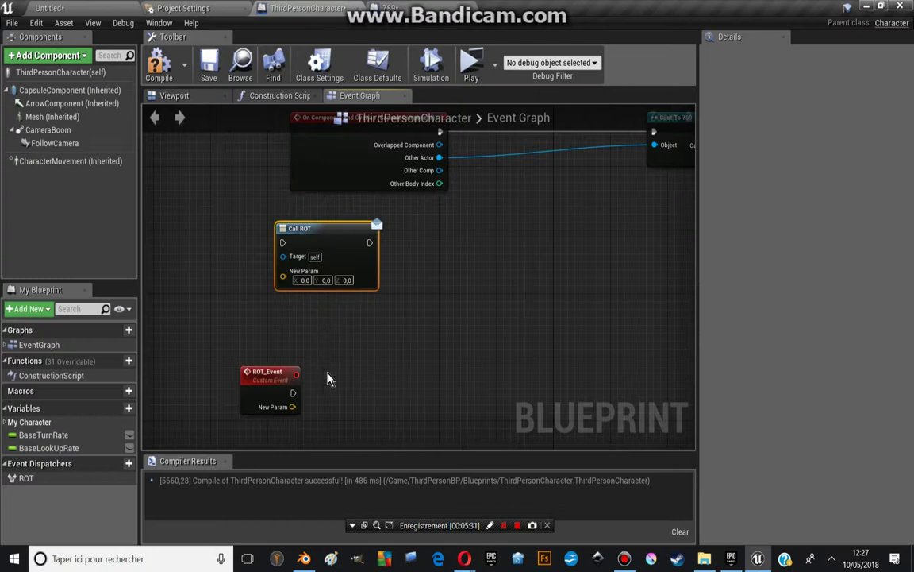
scroll(321, 397, up, 1)
scroll(290, 373, up, 1)
click(270, 371)
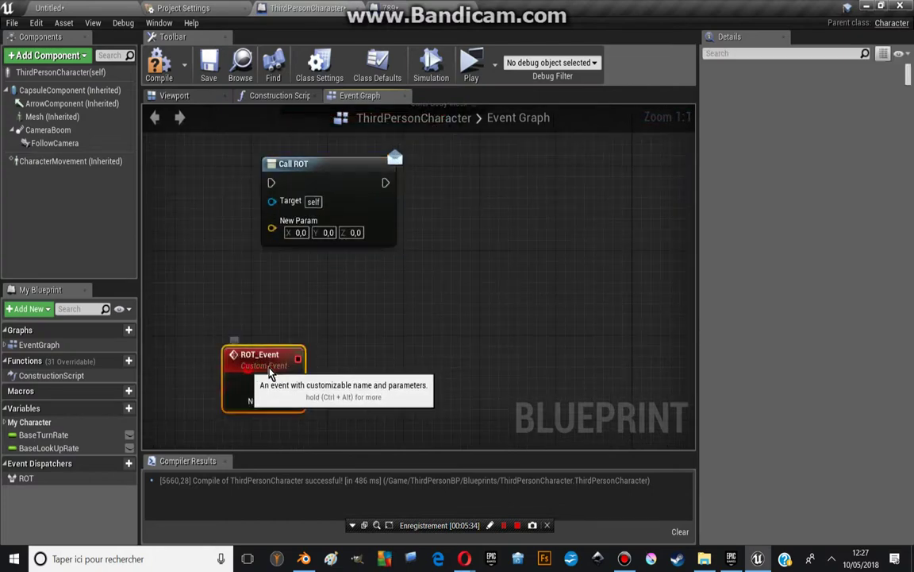
drag(270, 372, 289, 359)
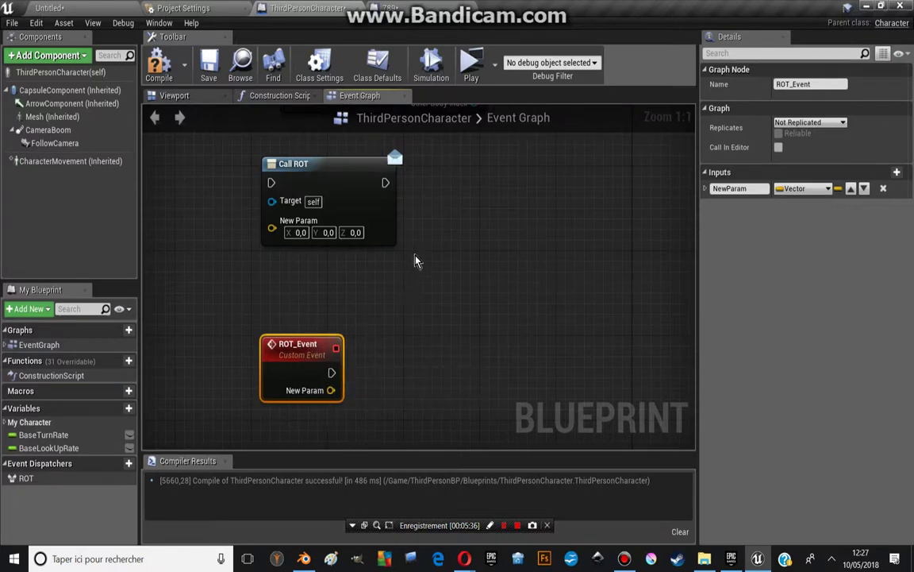
scroll(398, 283, down, 5)
scroll(269, 266, up, 4)
mouse_move(268, 266)
right_down()
mouse_move(351, 333)
mouse_move(349, 259)
mouse_move(370, 246)
mouse_move(312, 236)
right_up()
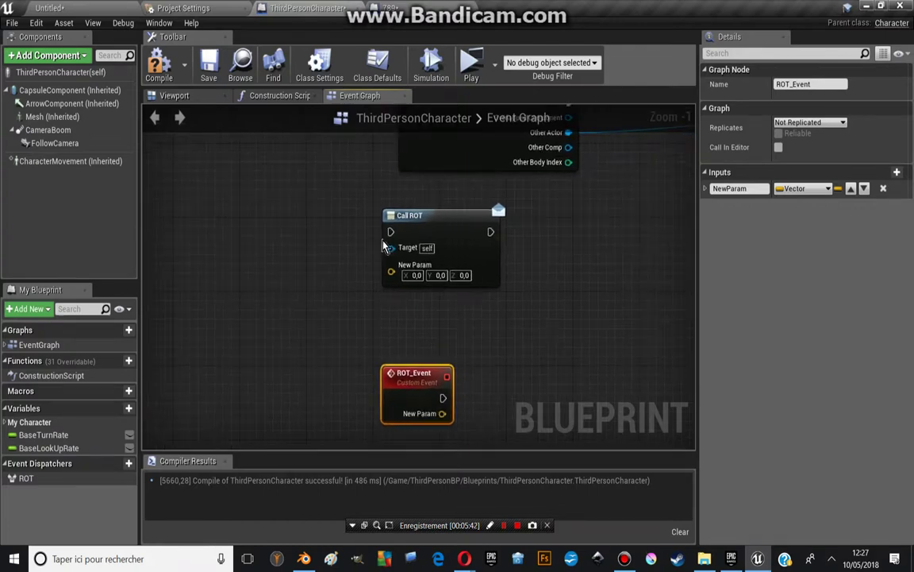
click(458, 244)
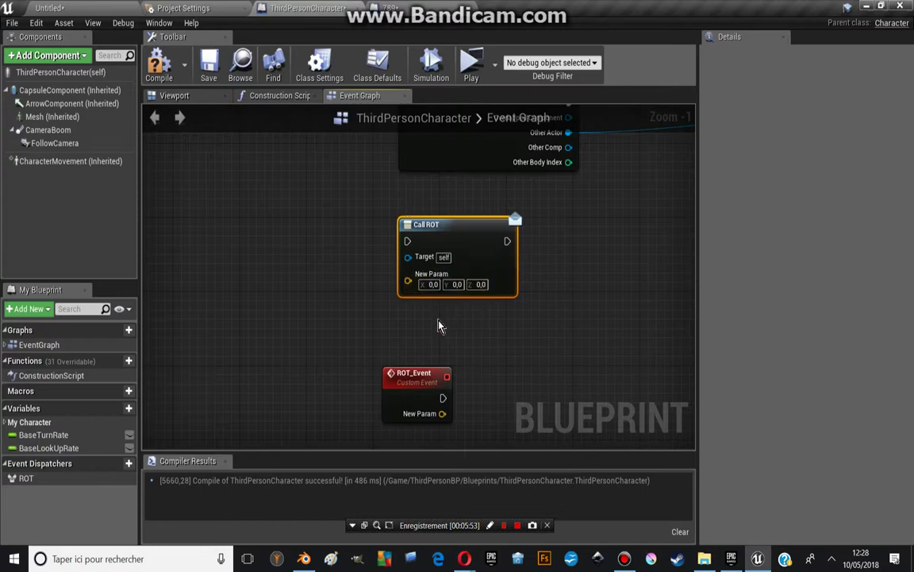
Bring AddActorLocalRotation into view, try carrying Call ROT toward it, then undo the move.
scroll(486, 261, down, 2)
right_drag(526, 301, 257, 281)
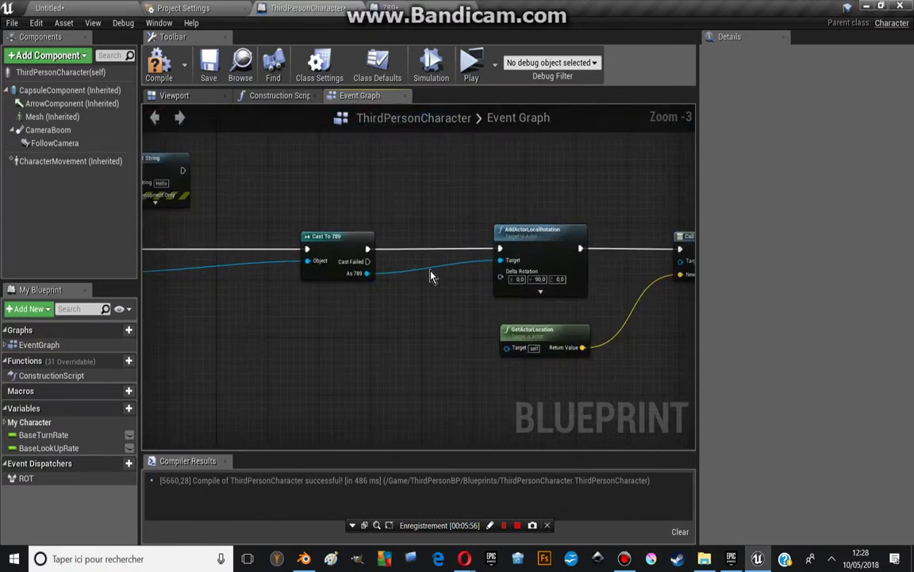
drag(480, 247, 176, 349)
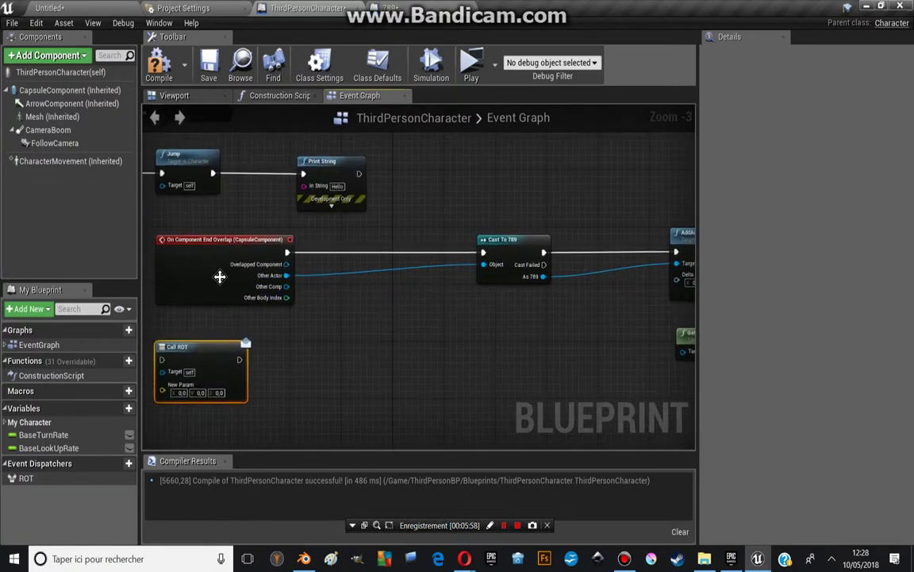
key(ctrl+z)
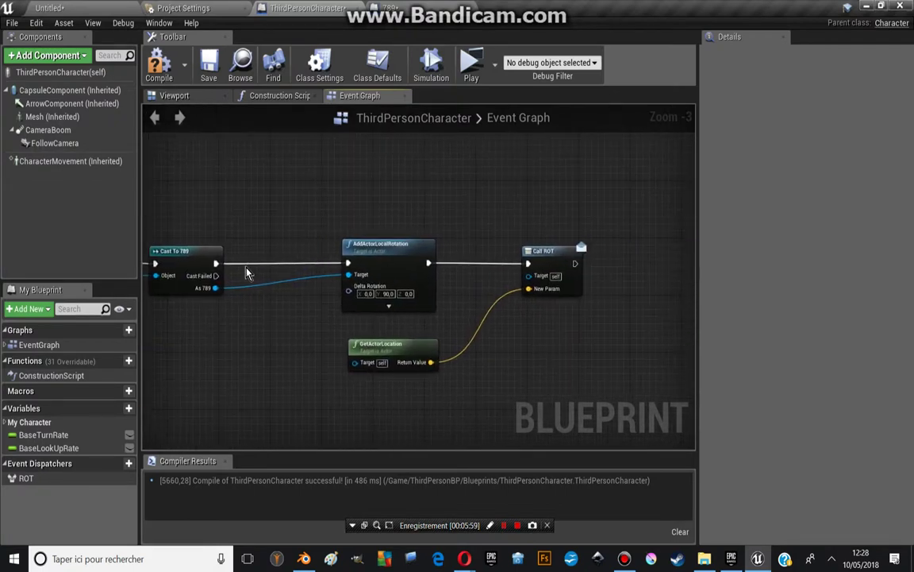
Nudge Call ROT and GetActorLocation slightly lower, keeping GetActorLocation feeding New Param.
click(182, 261)
right_drag(524, 282, 433, 282)
scroll(457, 282, up, 1)
click(464, 282)
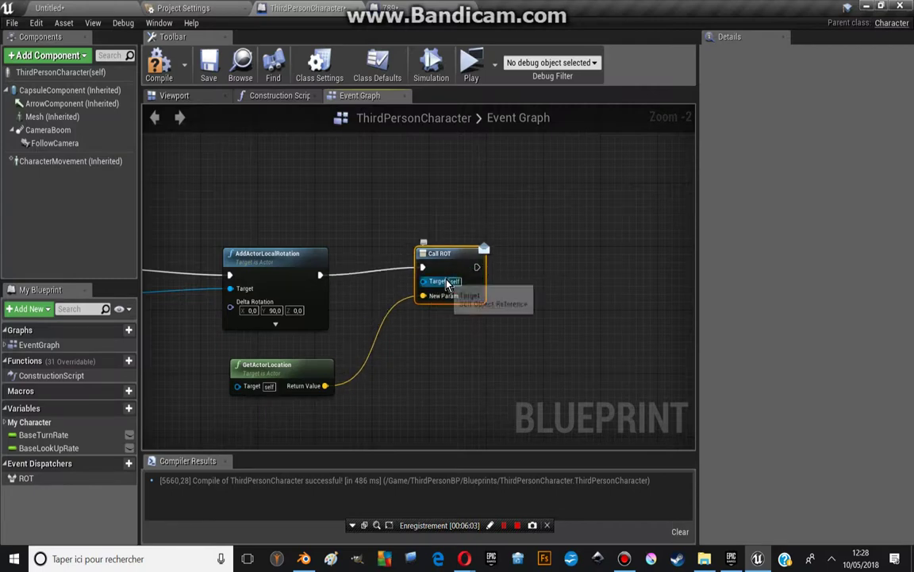
drag(437, 283, 441, 291)
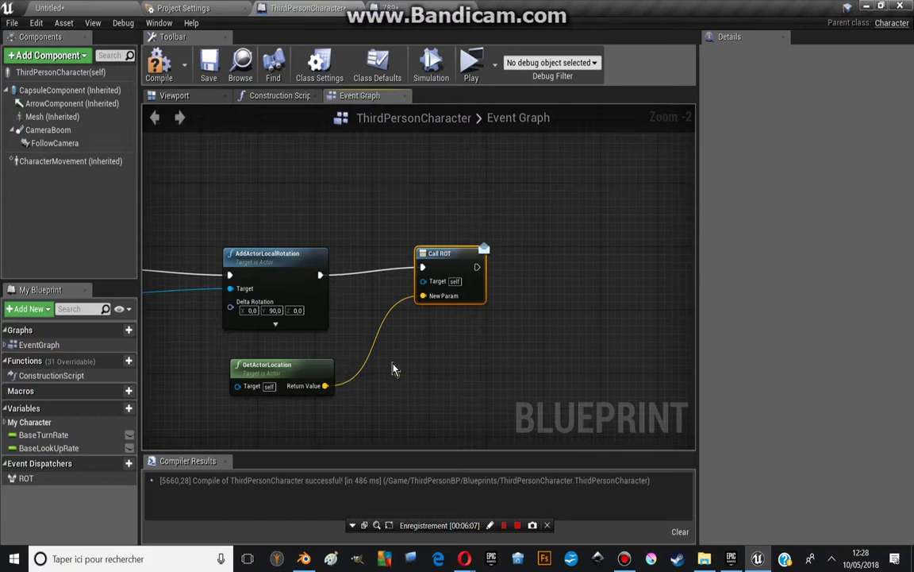
drag(274, 373, 290, 383)
drag(470, 262, 470, 278)
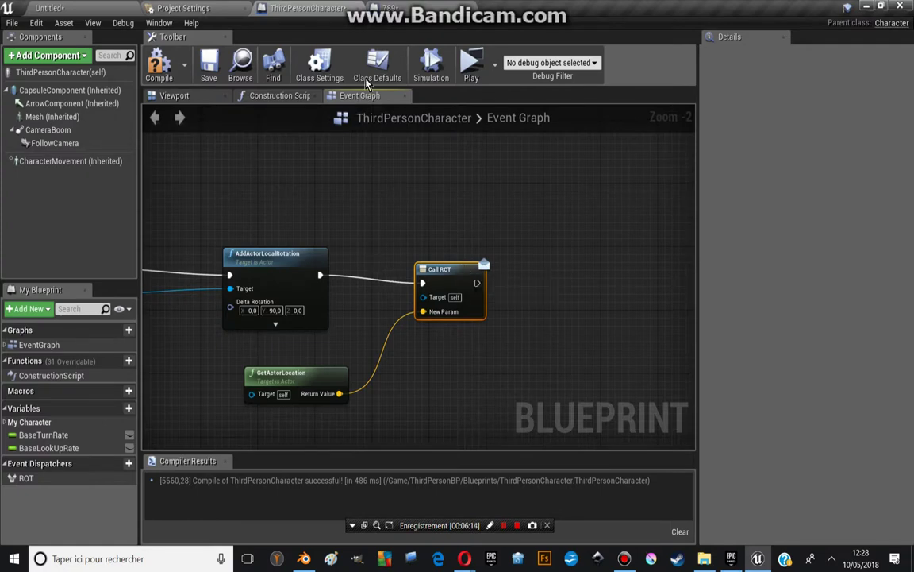
Switch to the 789 blueprint and look over its End Overlap (Box) and Unbind all Events from ROT nodes.
click(389, 8)
scroll(308, 284, up, 2)
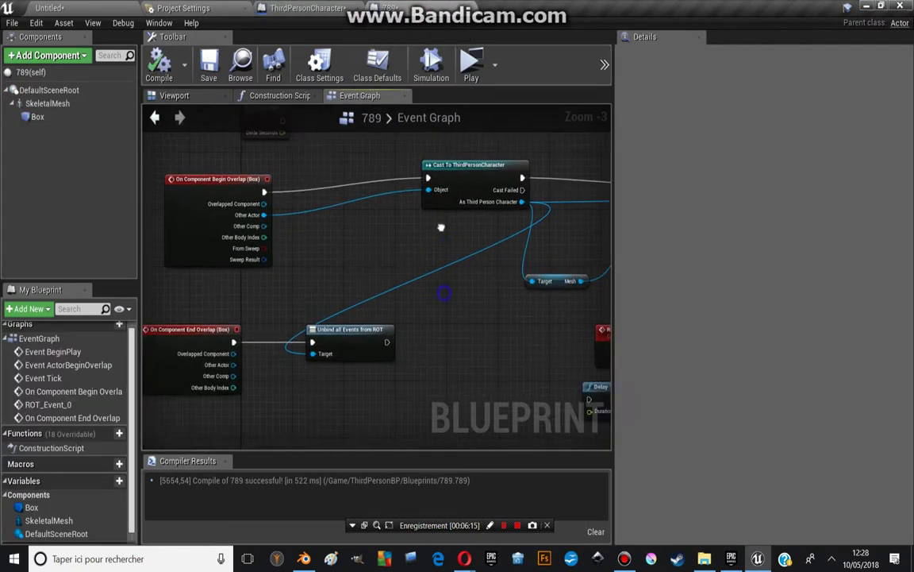
click(348, 246)
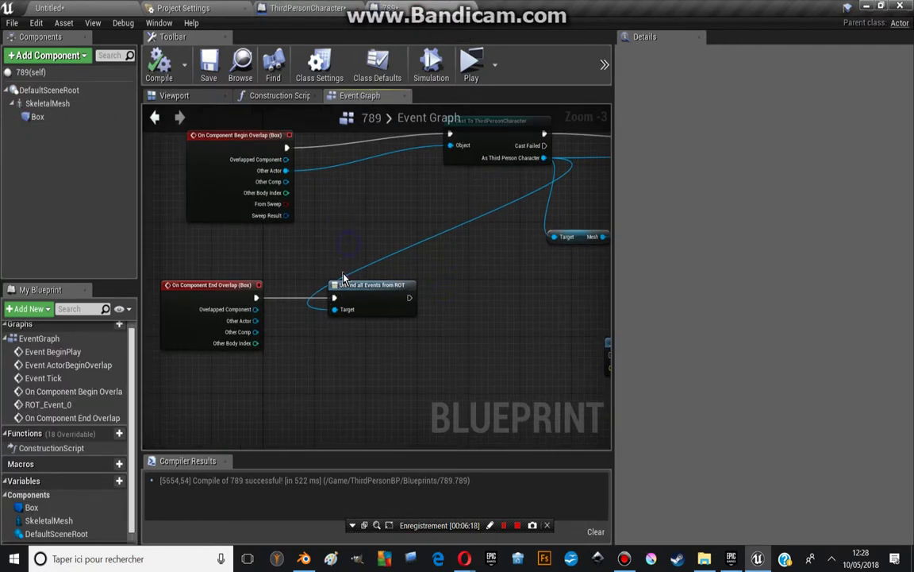
click(505, 366)
click(342, 202)
click(507, 236)
scroll(453, 250, down, 9)
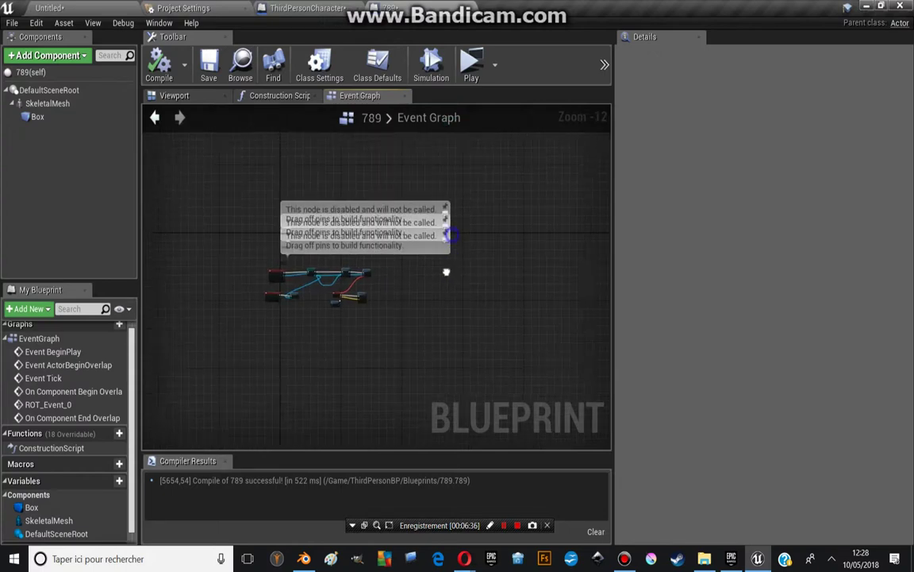
Move the Delay node down-left and the ROT_Event_0 node slightly right.
scroll(446, 272, up, 4)
scroll(398, 302, up, 2)
scroll(449, 255, up, 6)
scroll(383, 279, down, 1)
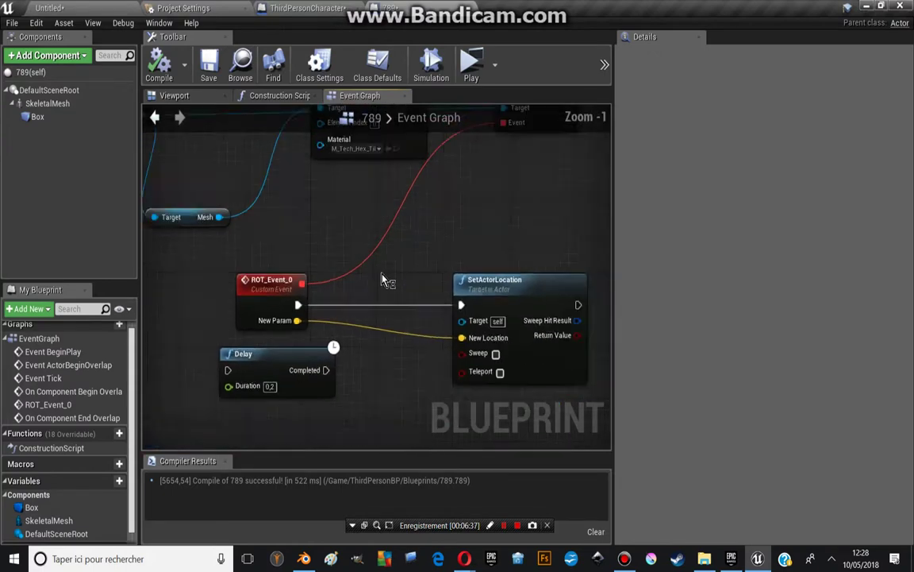
scroll(384, 279, down, 1)
drag(256, 386, 228, 410)
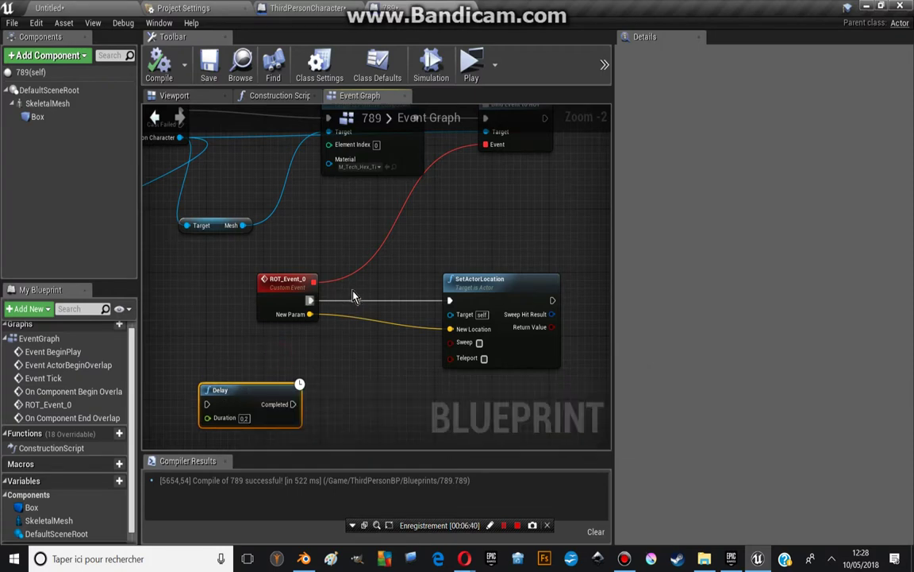
drag(285, 307, 304, 305)
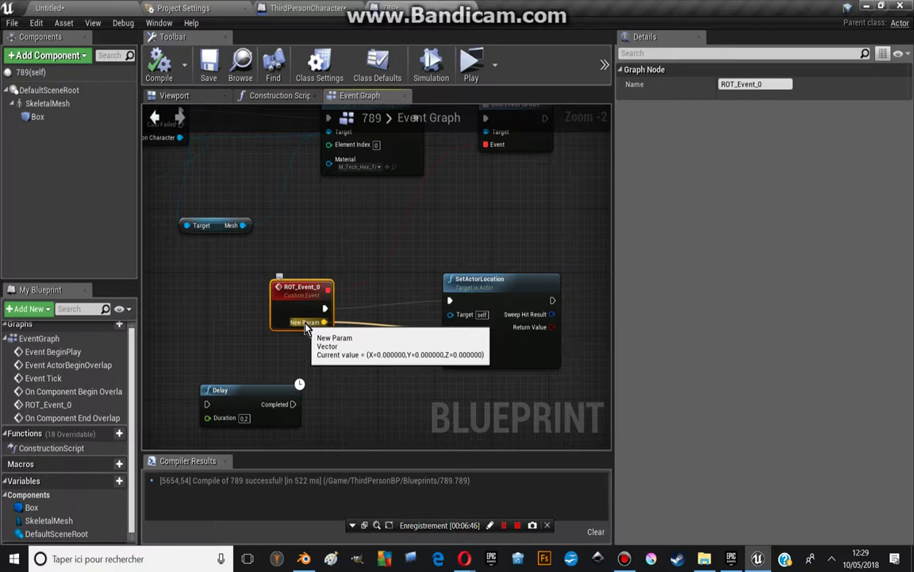
Wire ROT_Event_0's New Param to SetActorLocation's New Location and shift Bind Event to ROT right.
drag(307, 327, 450, 329)
right_drag(498, 127, 466, 206)
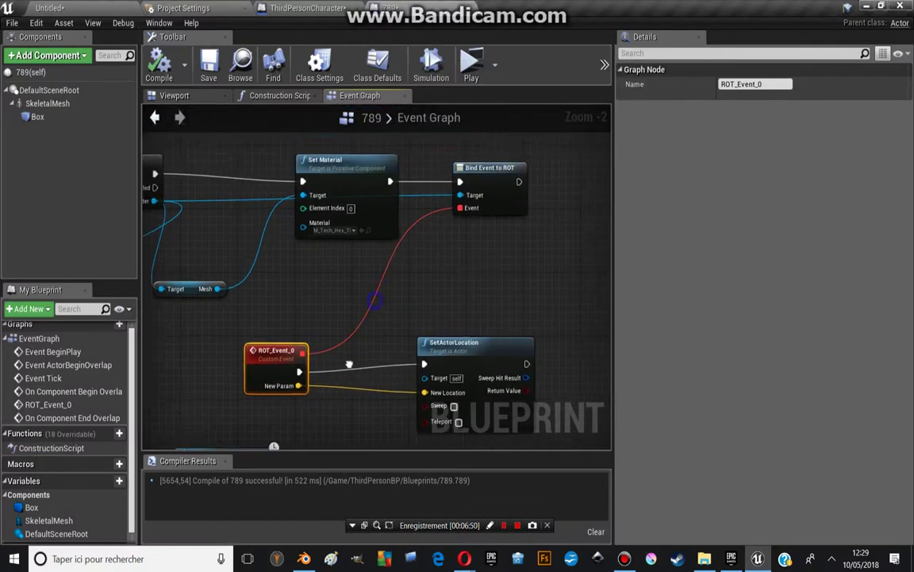
drag(479, 188, 506, 196)
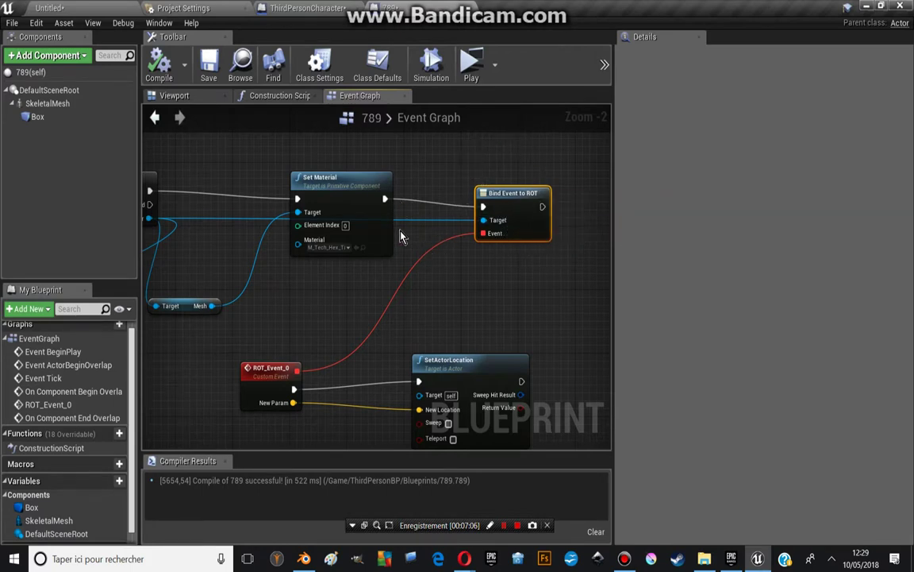
In the 789 graph, nudge ROT_Event_0 right and wire New Param into SetActorLocation's New Location.
click(330, 12)
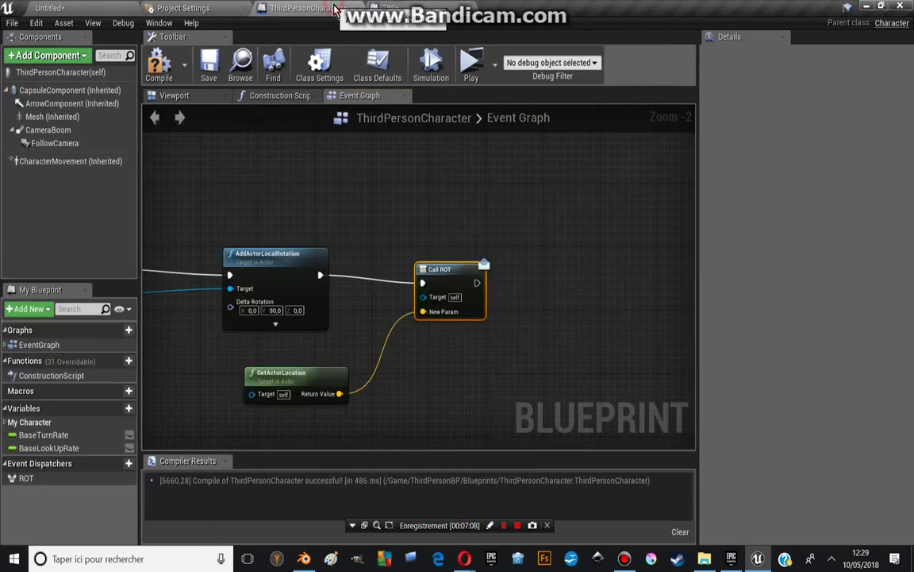
click(389, 8)
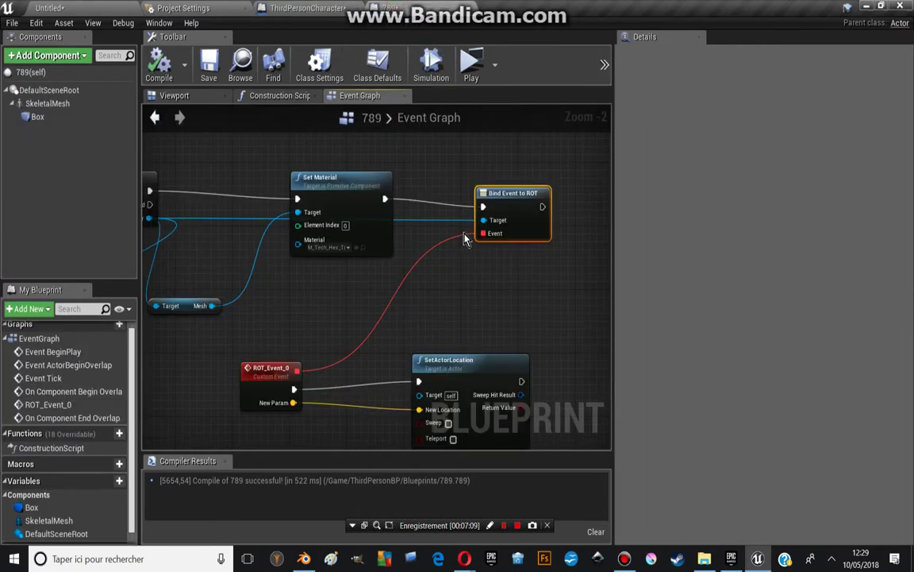
drag(300, 367, 307, 365)
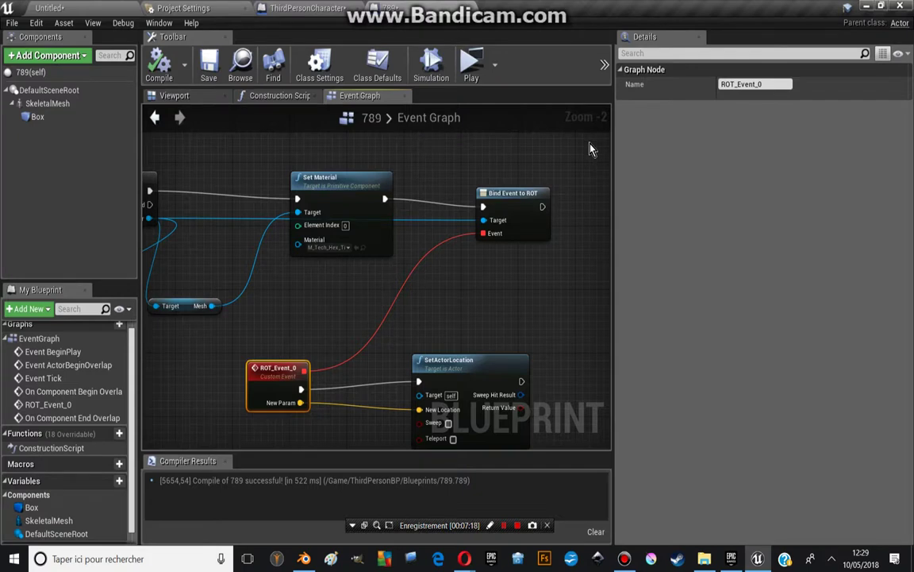
drag(281, 389, 287, 389)
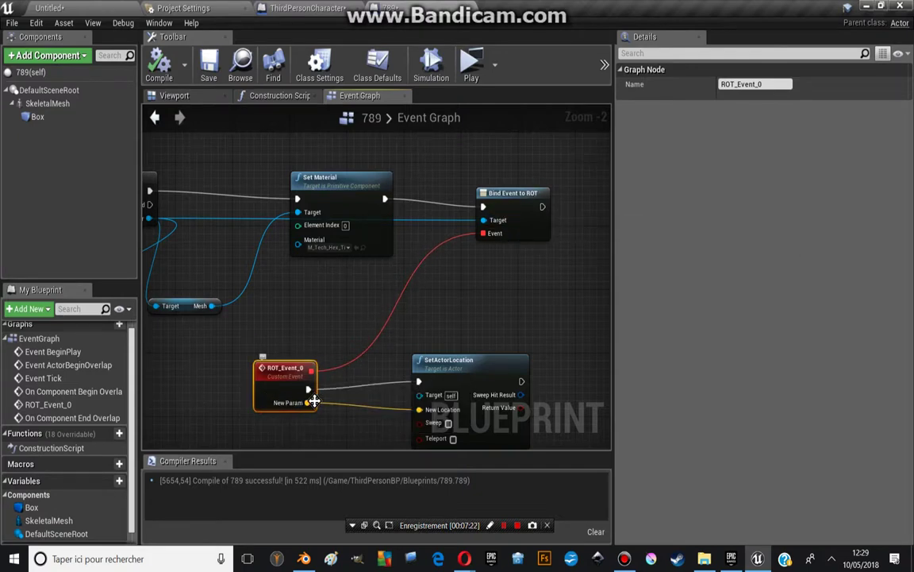
drag(308, 402, 419, 409)
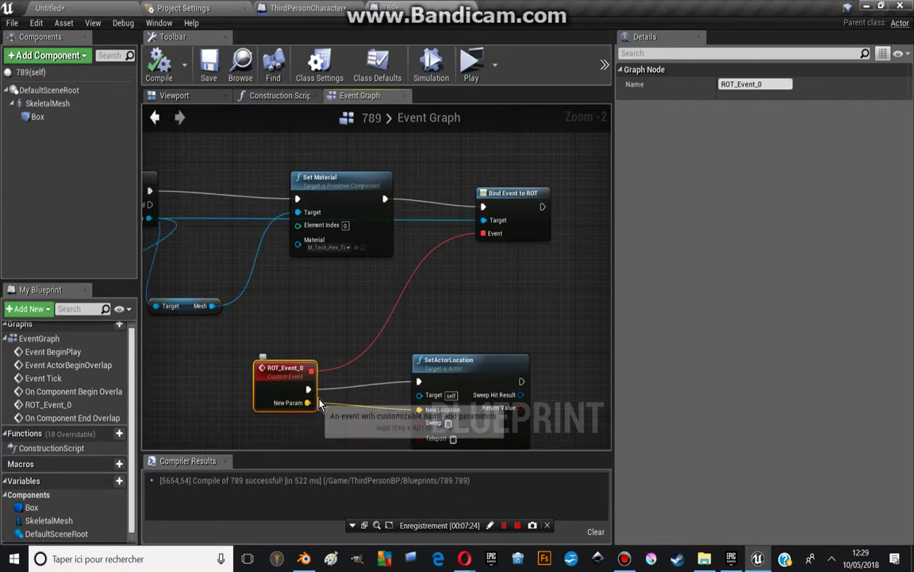
click(302, 7)
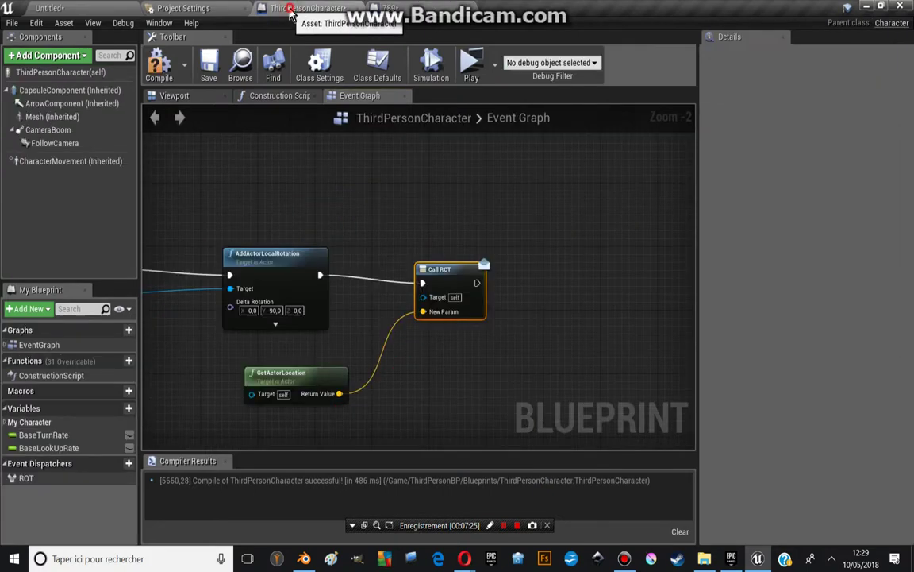
click(389, 8)
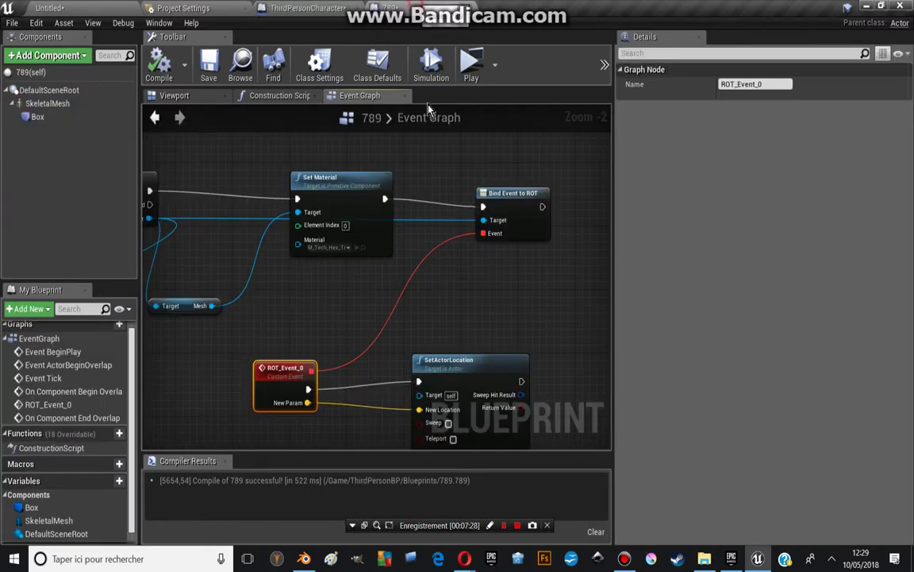
Inspect the Set Material, ROT_Event and Bind Event nodes, nudging ROT_Event_0 and SetActorLocation into place.
scroll(308, 297, down, 1)
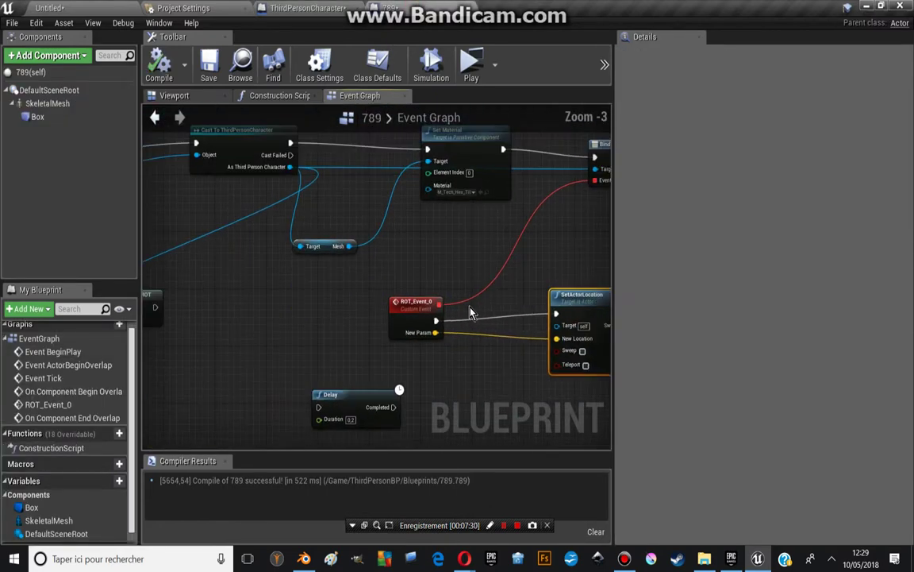
scroll(408, 300, down, 1)
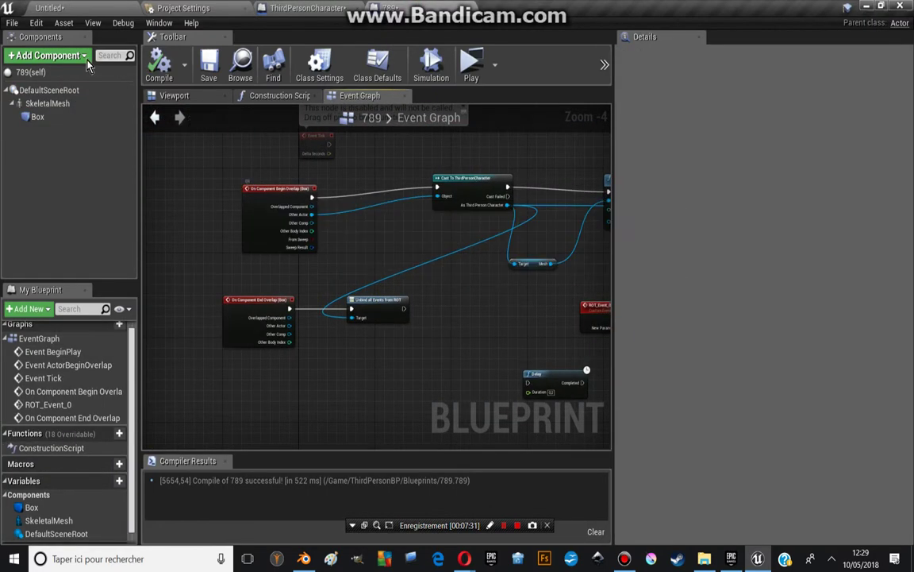
right_drag(609, 284, 454, 297)
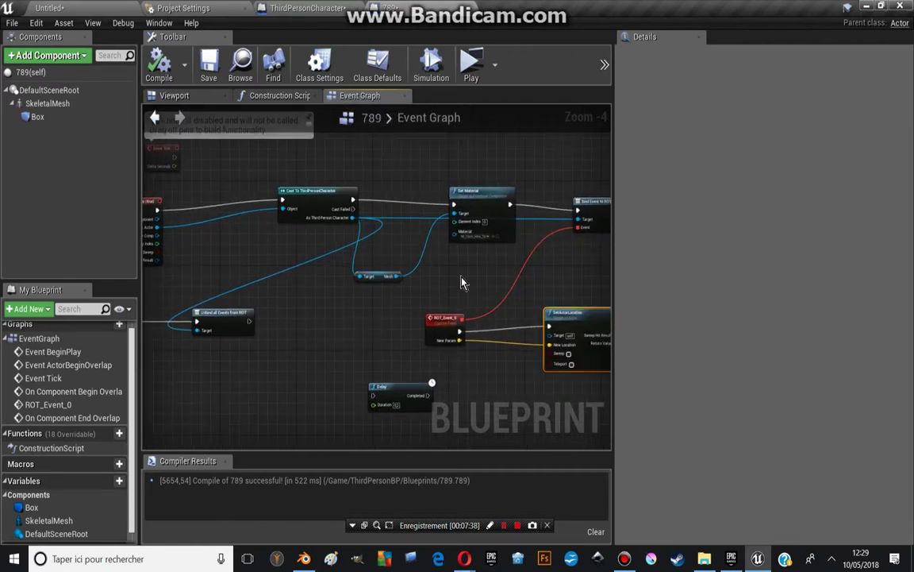
right_drag(463, 283, 336, 327)
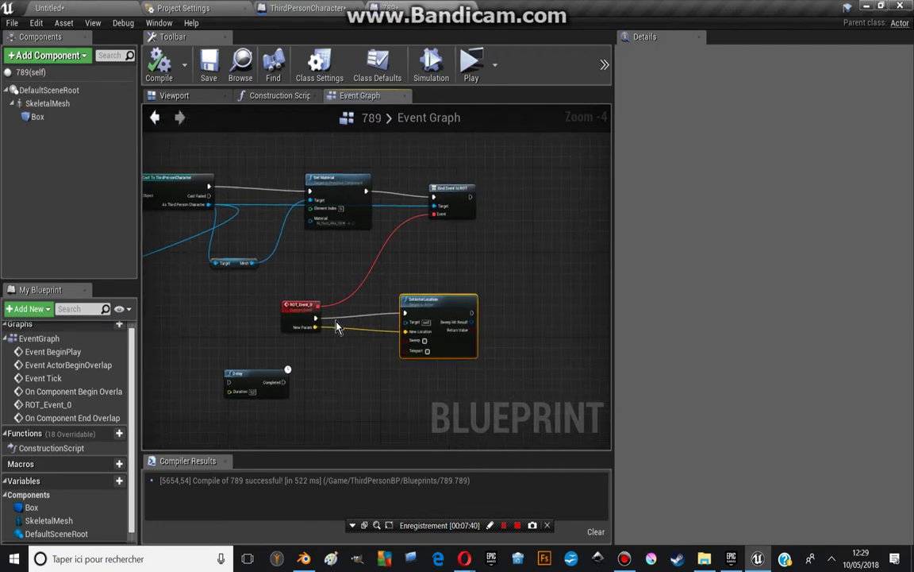
scroll(429, 308, up, 4)
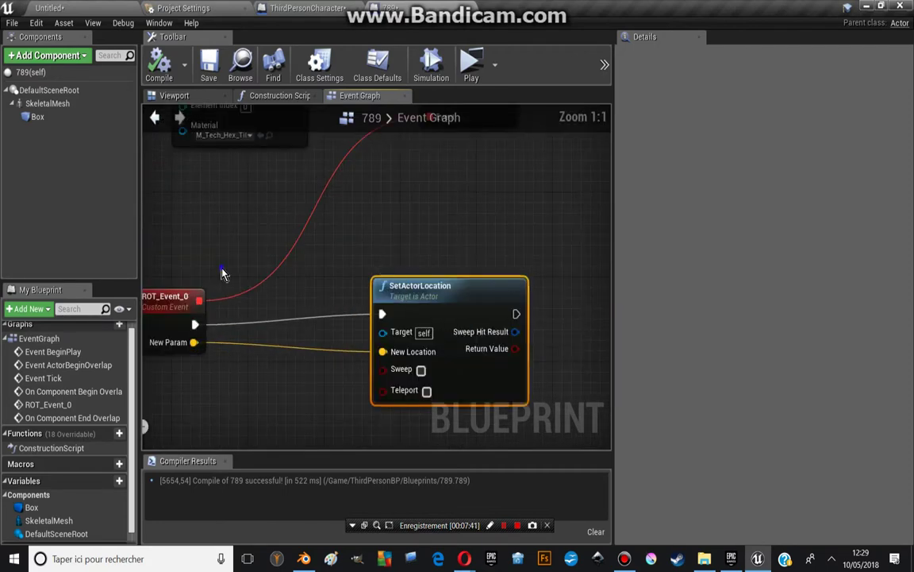
right_drag(150, 317, 265, 317)
drag(265, 317, 275, 318)
drag(516, 291, 506, 312)
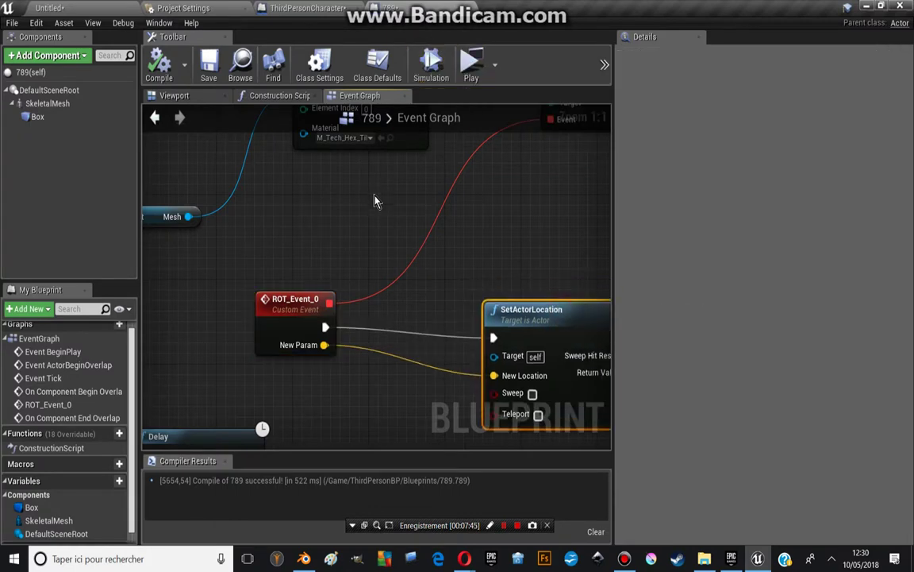
Nudge the Unbind all Events from ROT node, recentre the graph and start Play in a new window.
scroll(373, 198, down, 5)
scroll(365, 230, up, 5)
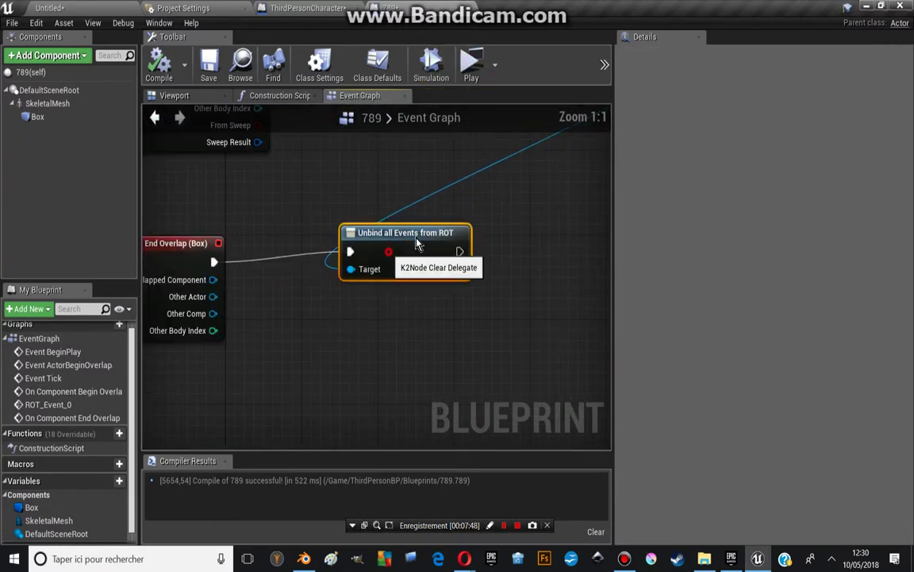
drag(401, 235, 431, 247)
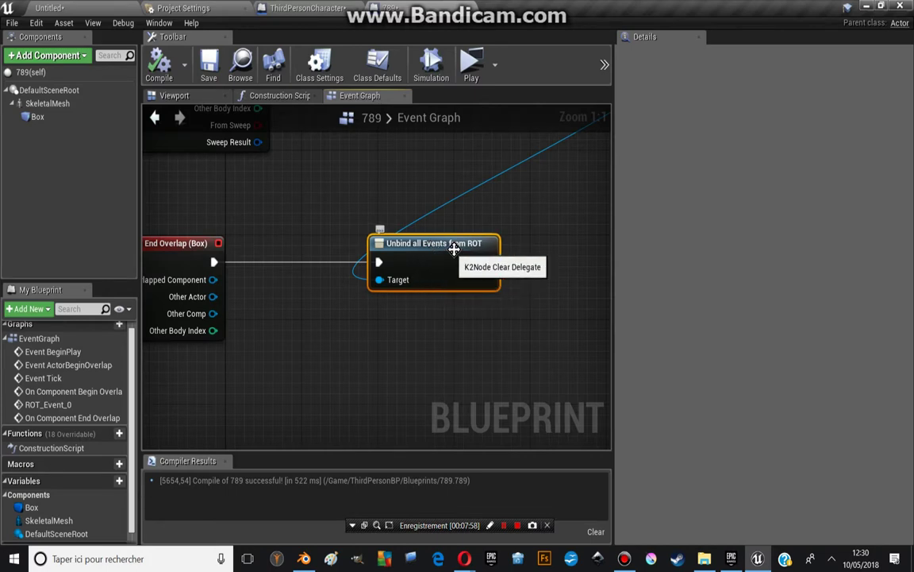
scroll(454, 282, down, 2)
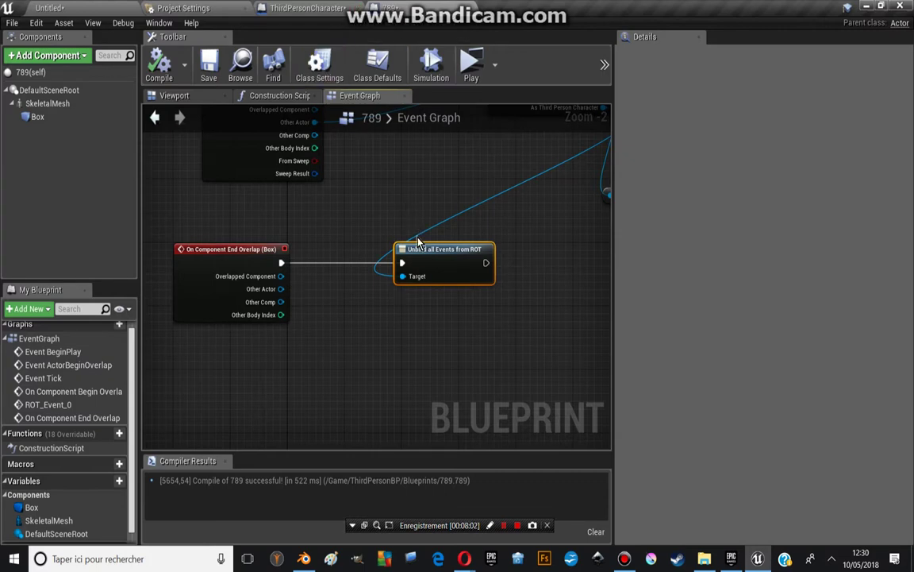
right_drag(440, 258, 445, 270)
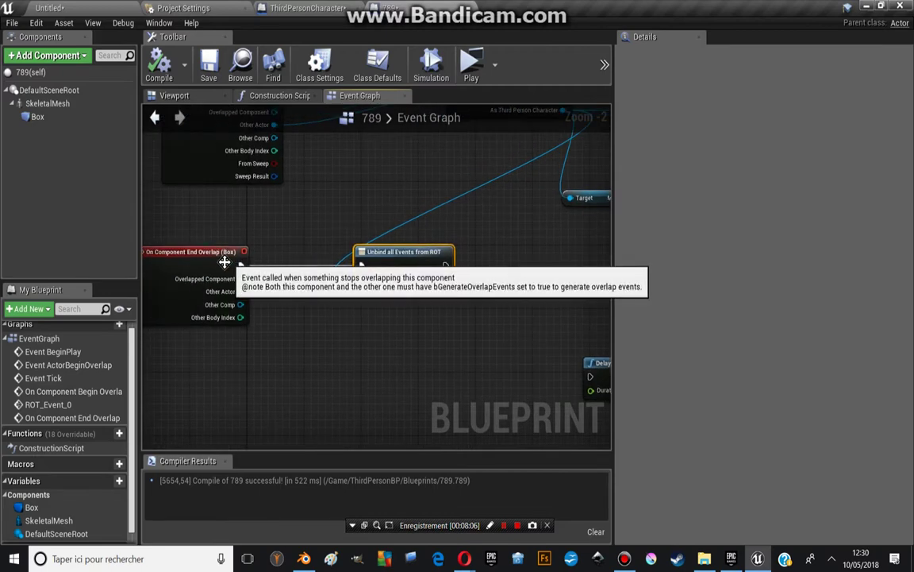
right_drag(222, 255, 283, 255)
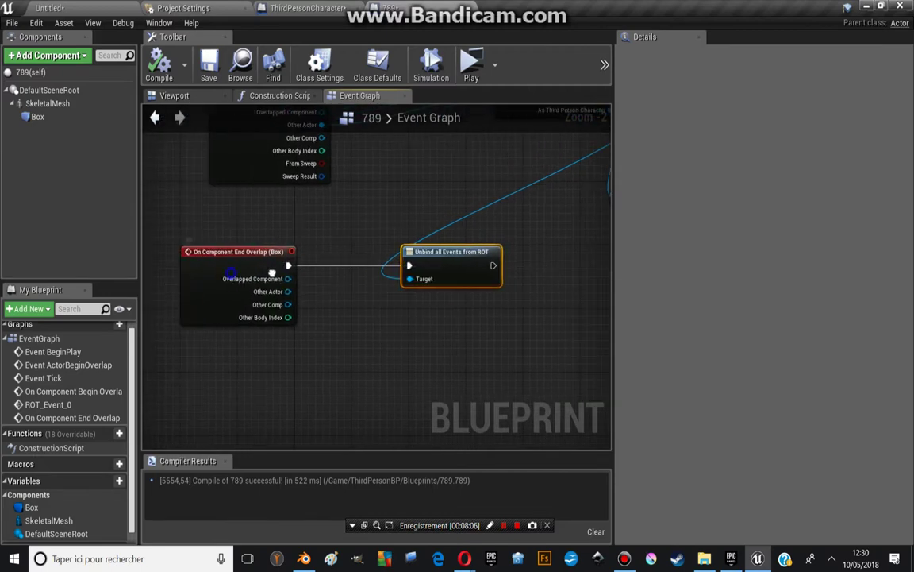
click(470, 63)
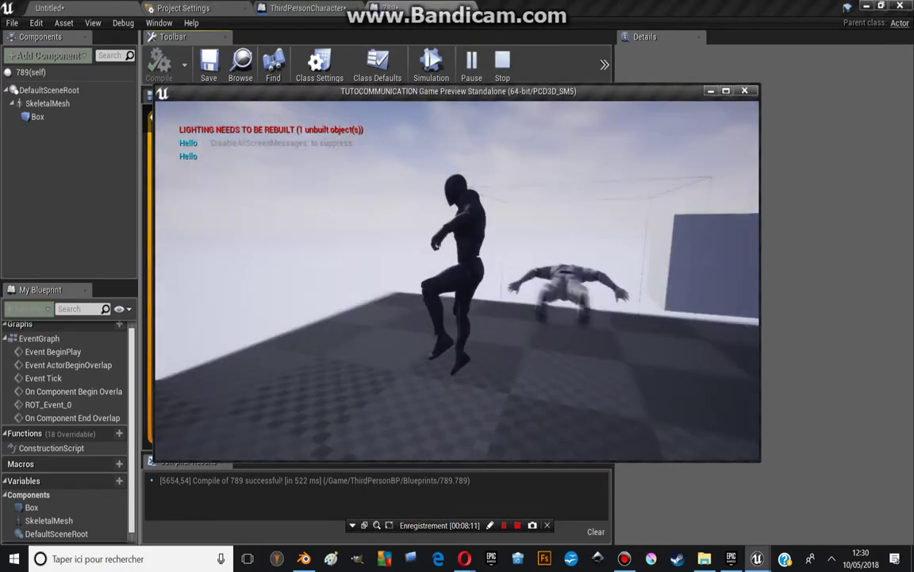
Run the character forward and back with W and S as Hello messages print, then quit with Esc.
key(w)
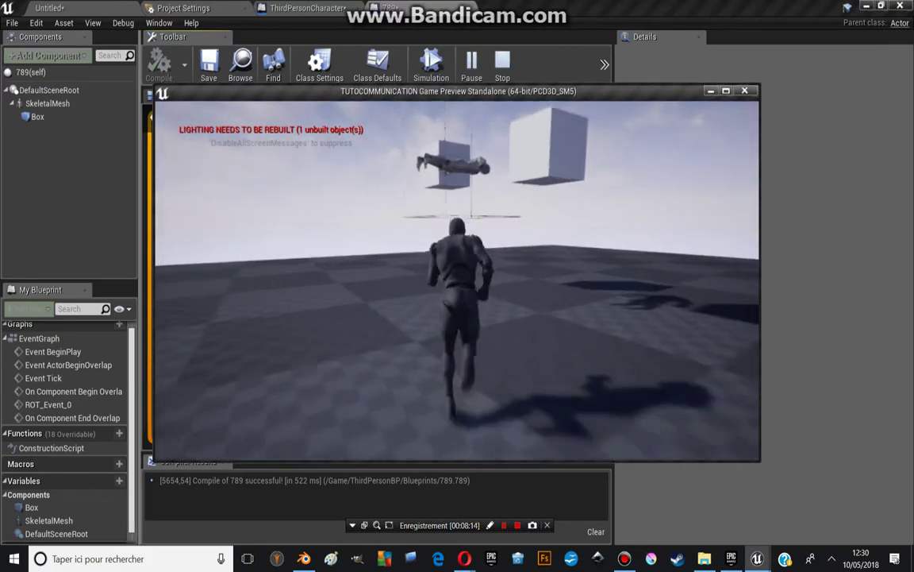
key(s)
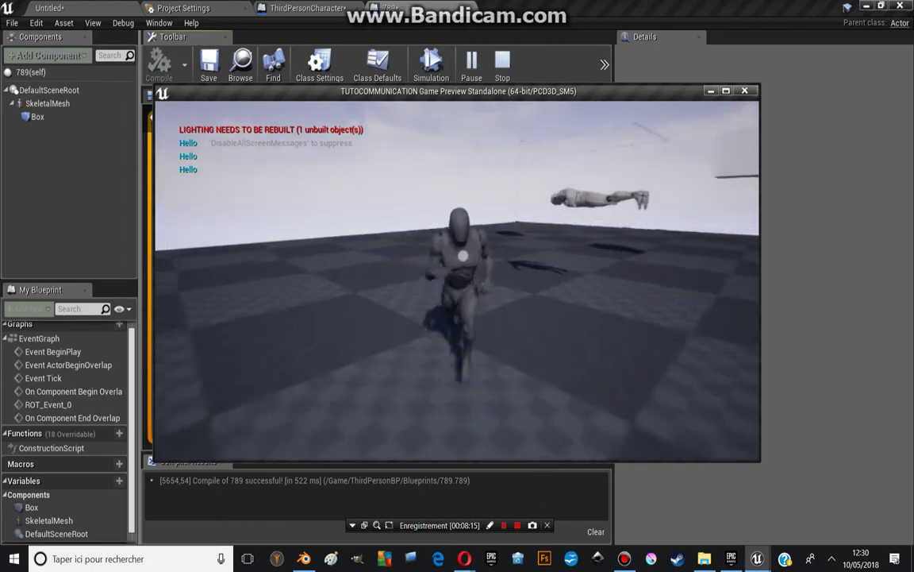
key(Escape)
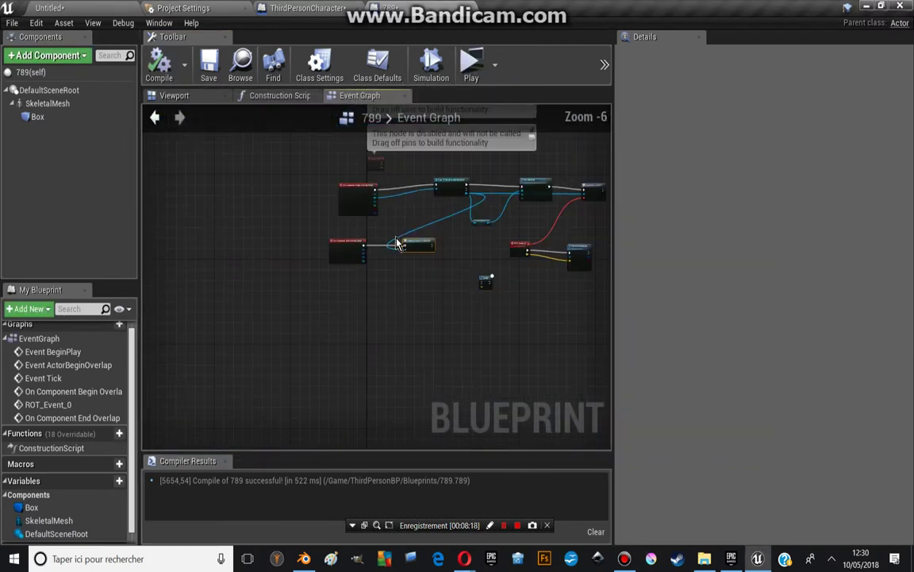
Recentre the 789 graph and briefly check the ThirdPersonCharacter blueprint before returning to 789.
right_drag(402, 174, 329, 206)
scroll(358, 251, up, 2)
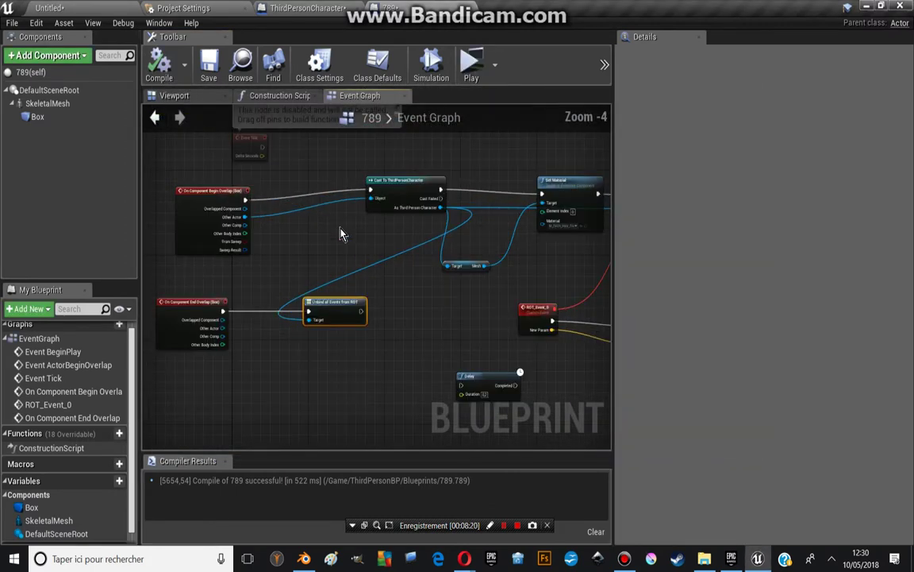
click(317, 12)
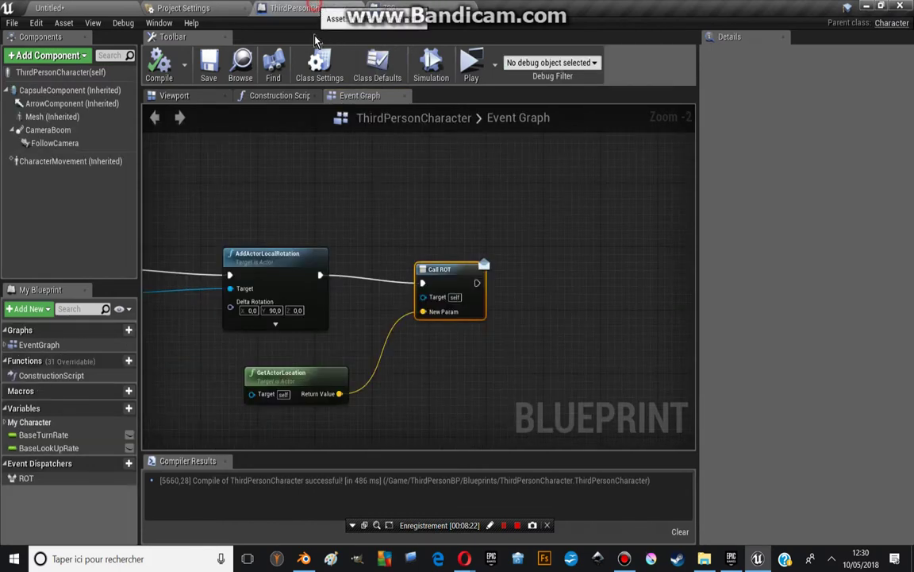
scroll(316, 229, down, 5)
scroll(421, 242, up, 1)
scroll(420, 241, up, 1)
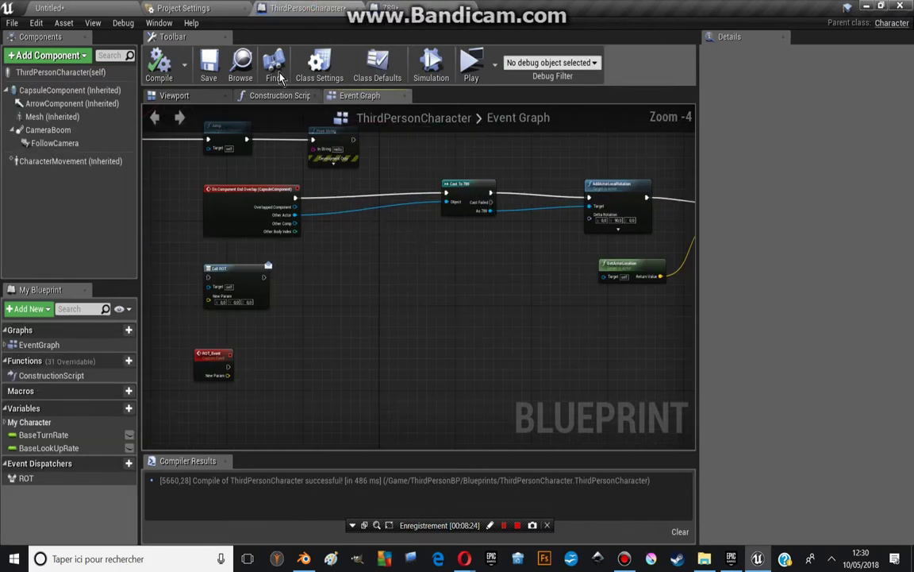
click(387, 7)
right_drag(241, 412, 255, 364)
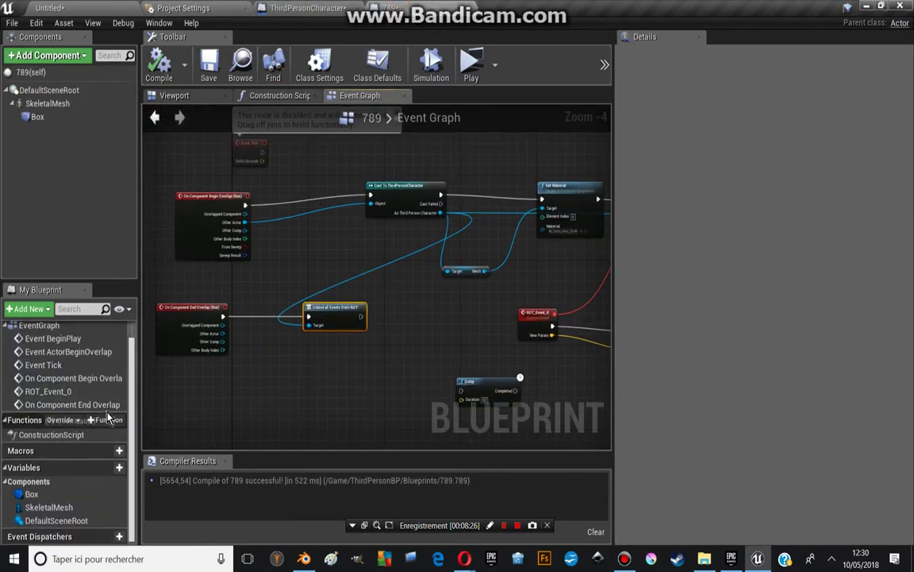
scroll(79, 397, down, 2)
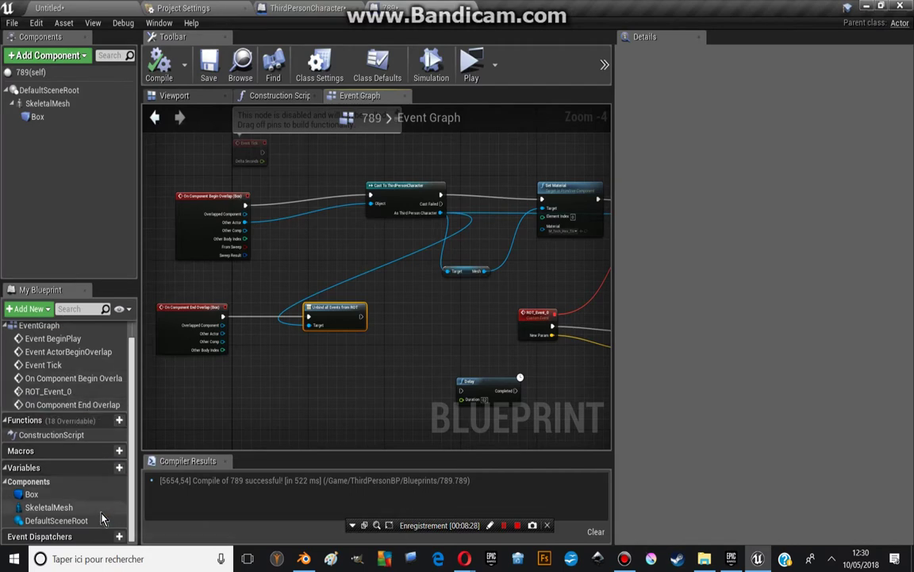
Create an event dispatcher named POL and drop it into the graph as a POL_Event custom event.
click(119, 536)
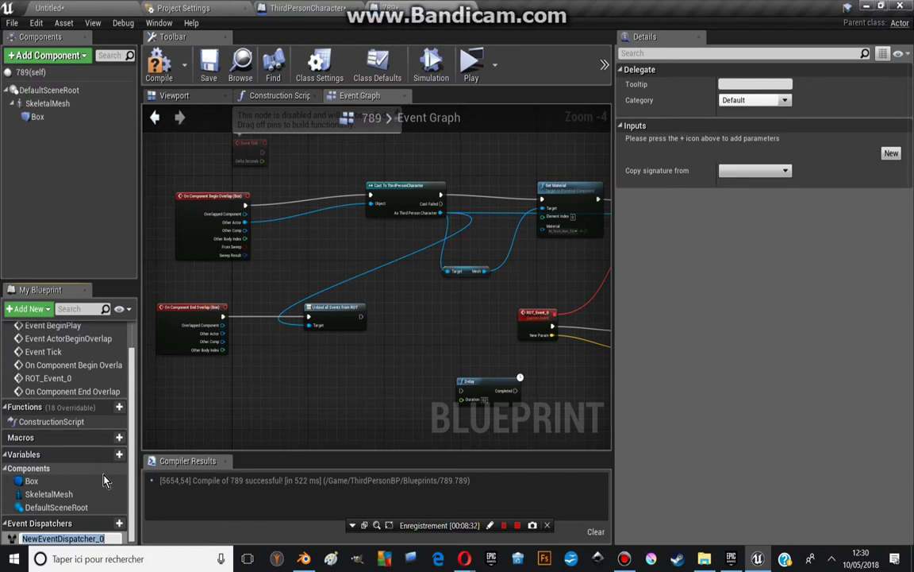
text(POL)
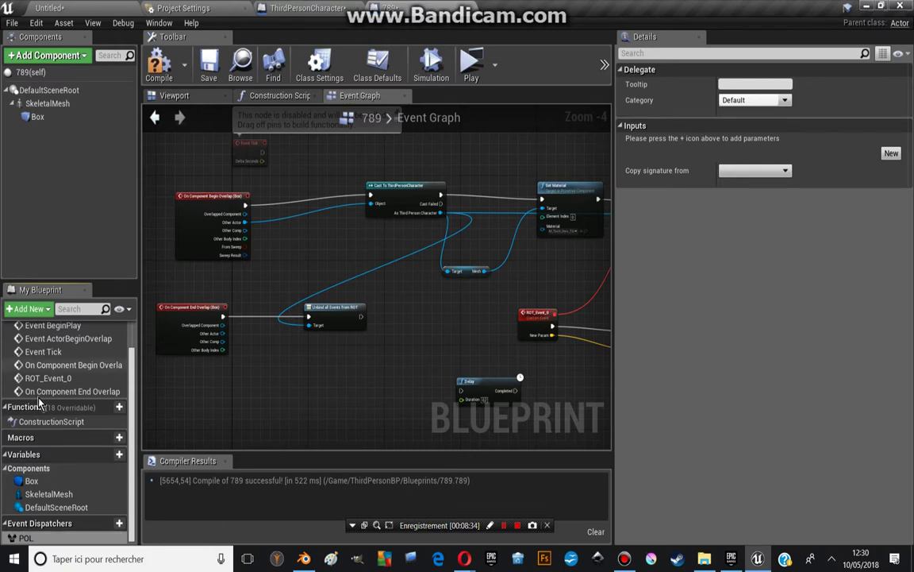
drag(32, 536, 211, 433)
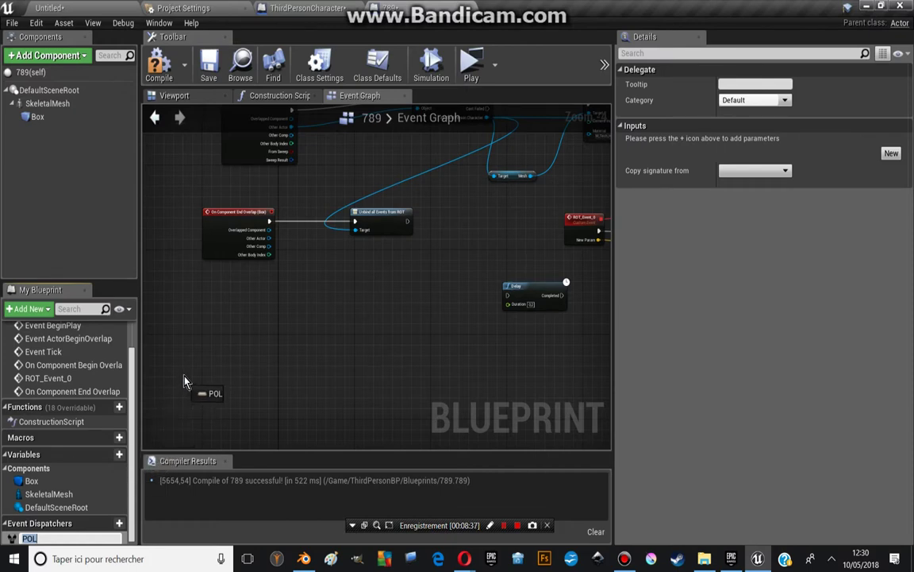
drag(184, 381, 213, 340)
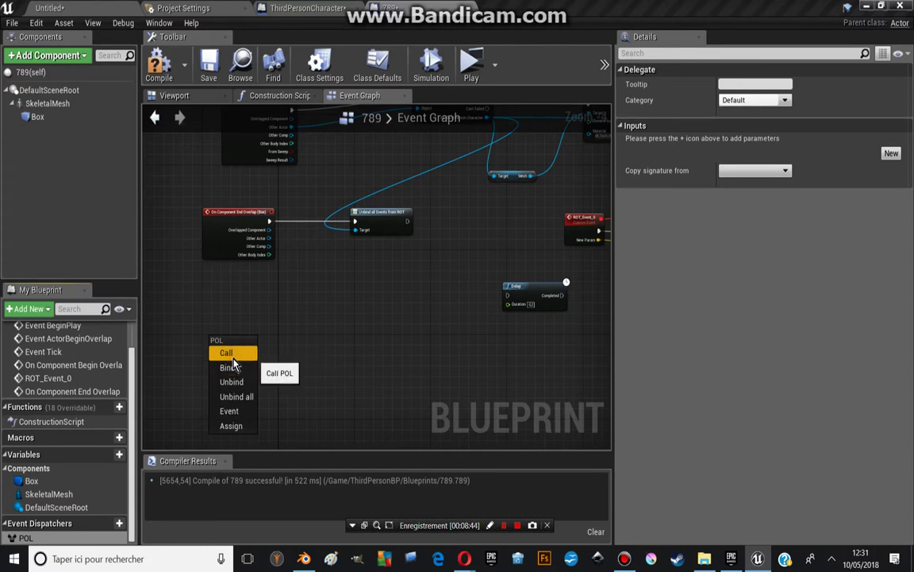
click(229, 410)
Add an AddActorLocalRotation node wired after POL_Event, searching 'add'.
scroll(299, 341, up, 5)
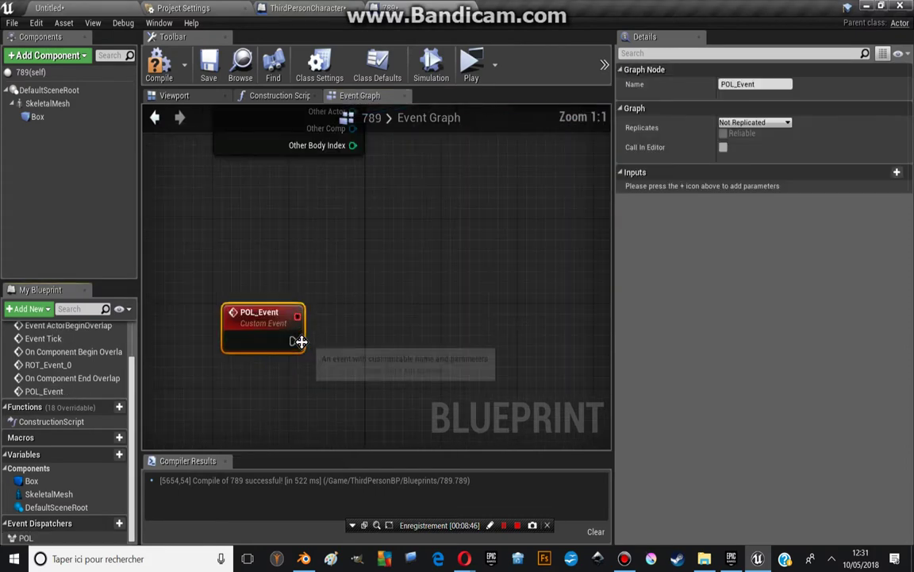
click(347, 341)
right_drag(347, 341, 339, 322)
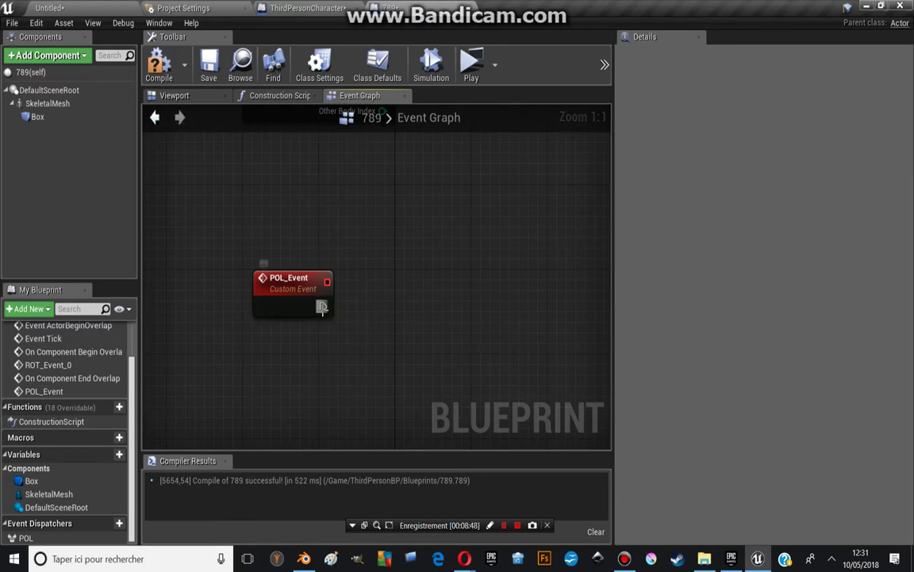
drag(322, 307, 403, 307)
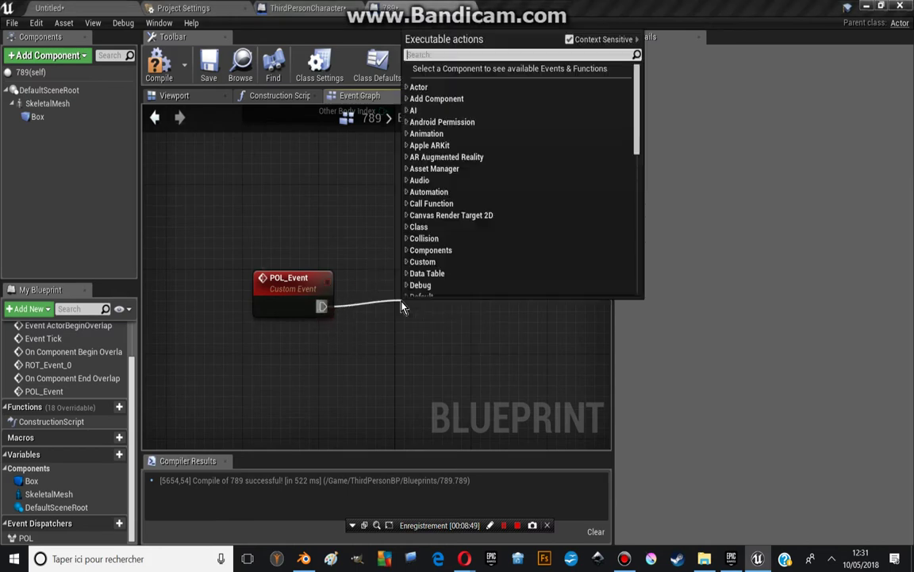
text(add)
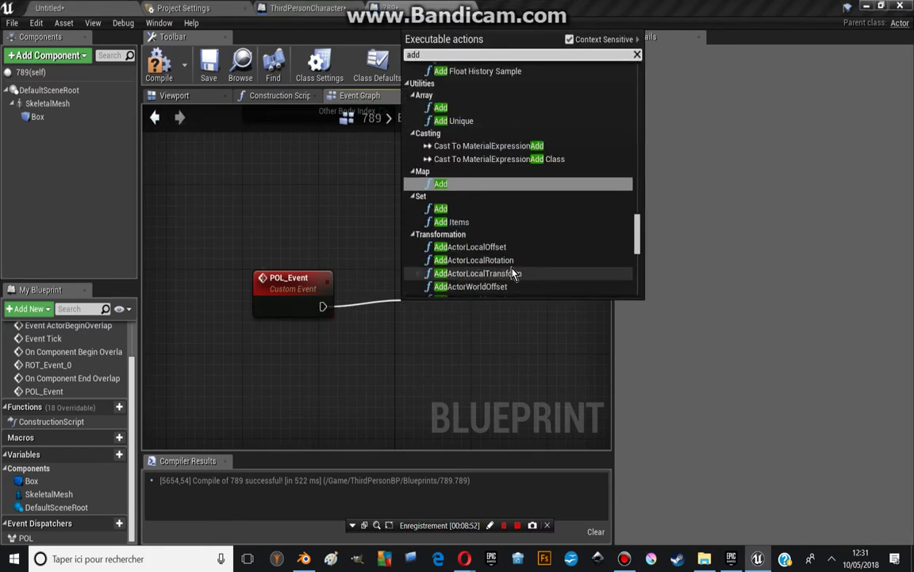
scroll(528, 266, down, 1)
click(523, 244)
right_drag(476, 333, 435, 298)
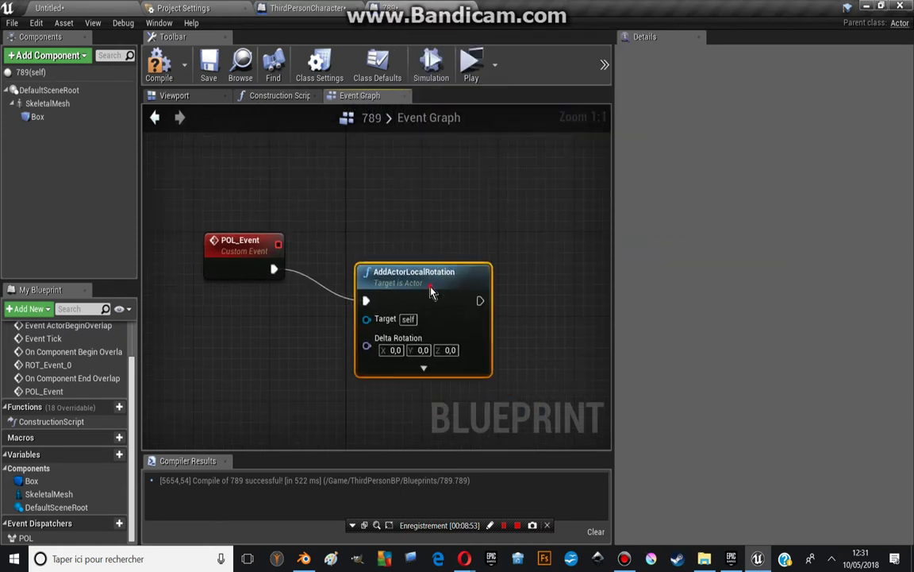
drag(419, 269, 444, 231)
Set the Delta Rotation to Z 90 and Y 10.
click(479, 308)
text(90)
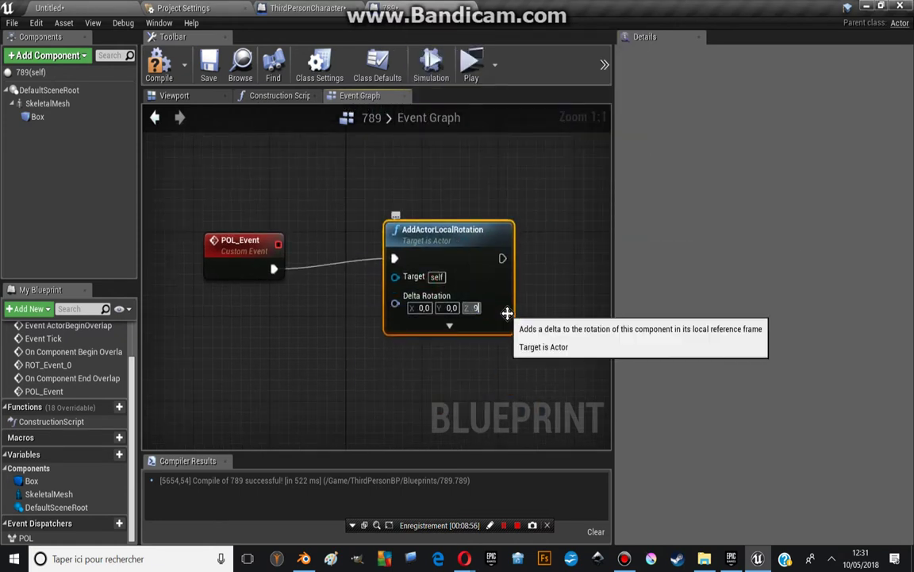
key(Return)
click(451, 308)
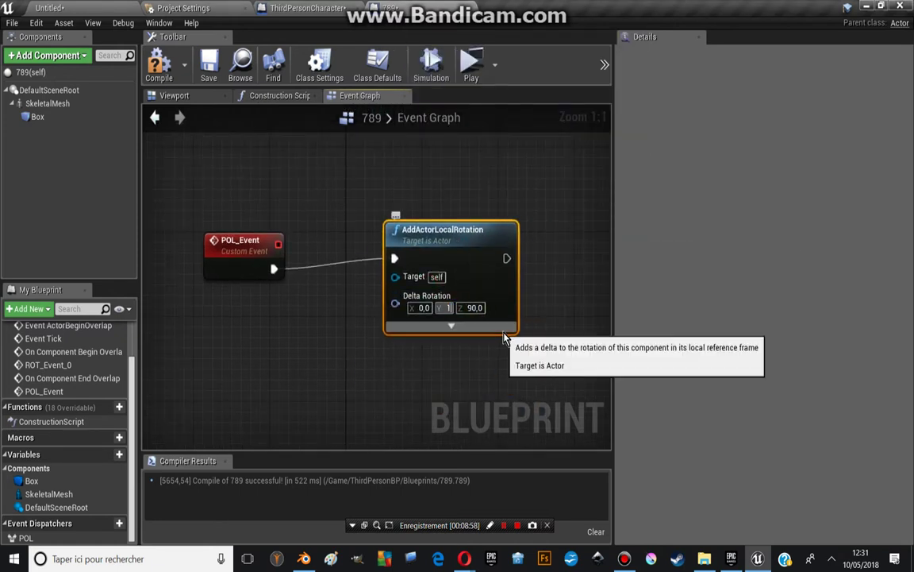
text(10)
key(Return)
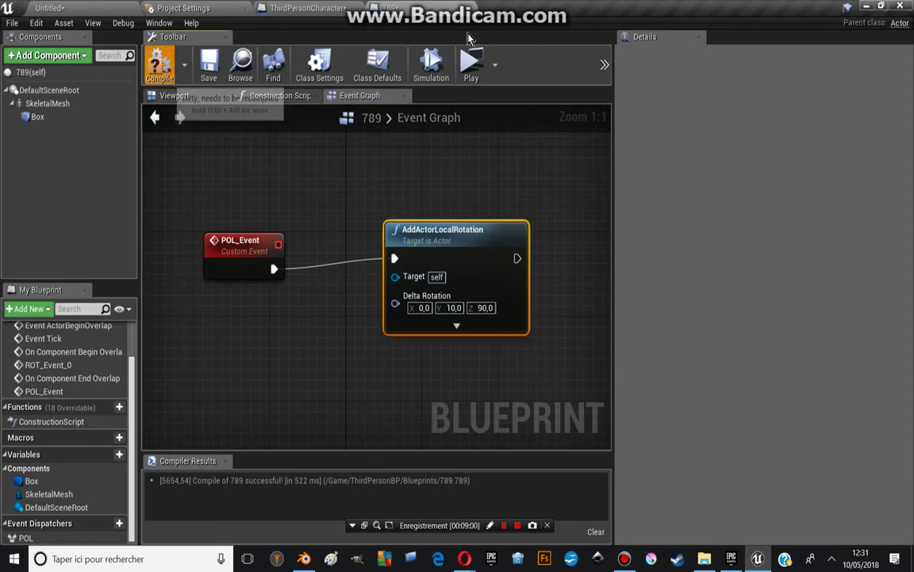
Switch to the ThirdPersonCharacter event graph and select the Begin Overlap event node.
click(308, 9)
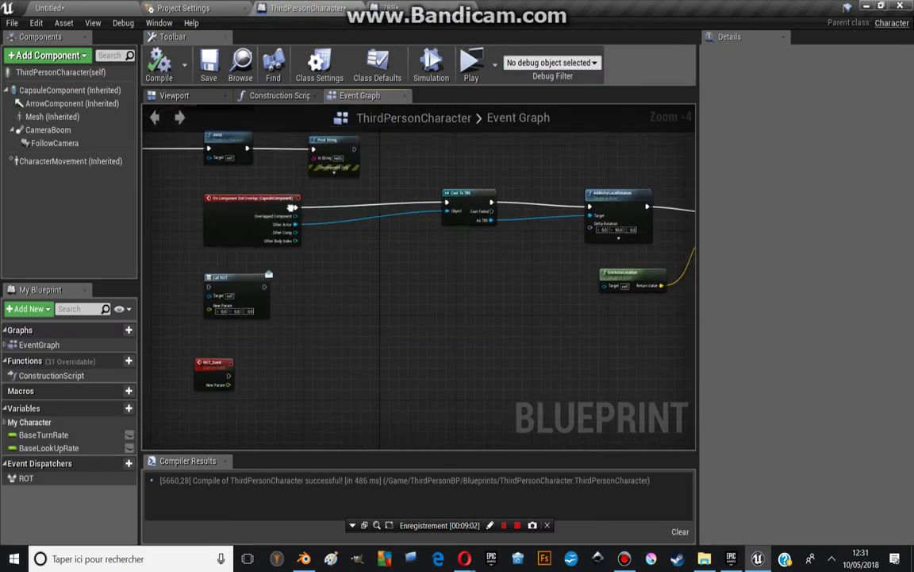
right_drag(292, 206, 292, 271)
right_drag(441, 182, 365, 268)
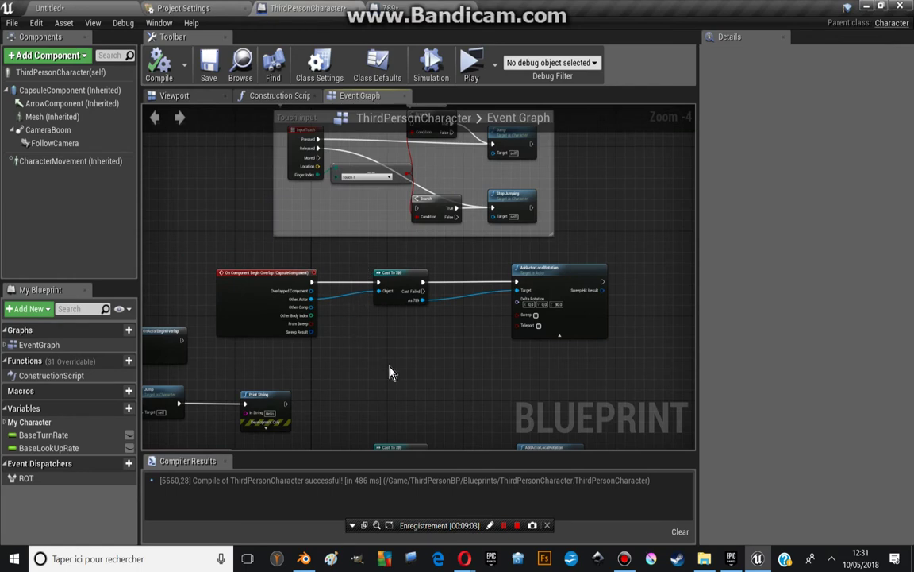
scroll(325, 345, up, 5)
click(194, 238)
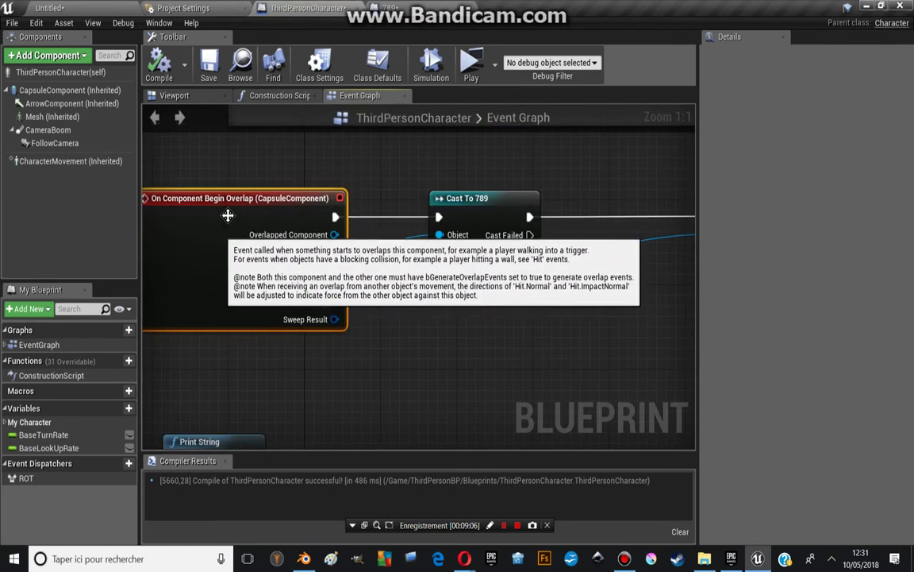
Drag a wire from Cast To 789's 'As 789' output and search actions for 'pol'.
right_drag(474, 314, 454, 306)
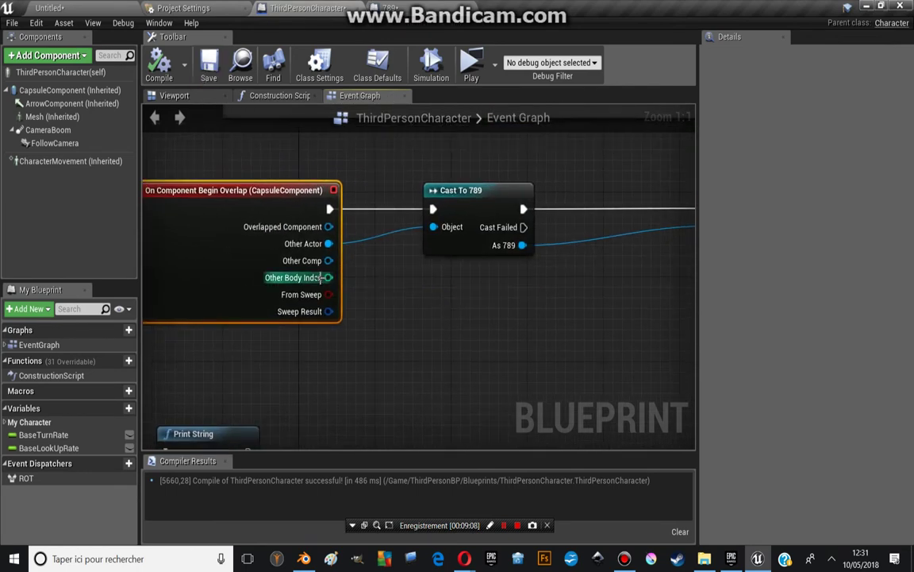
right_drag(403, 262, 368, 259)
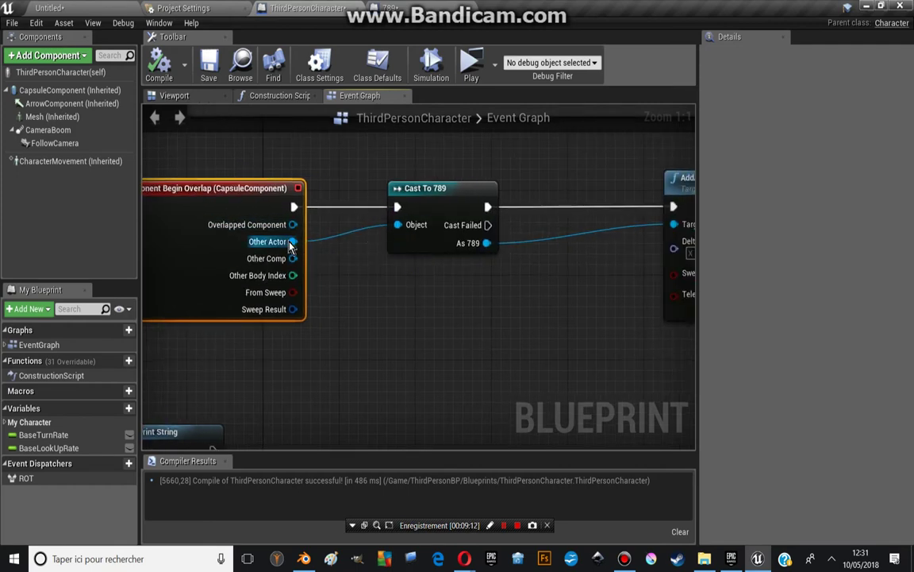
click(430, 196)
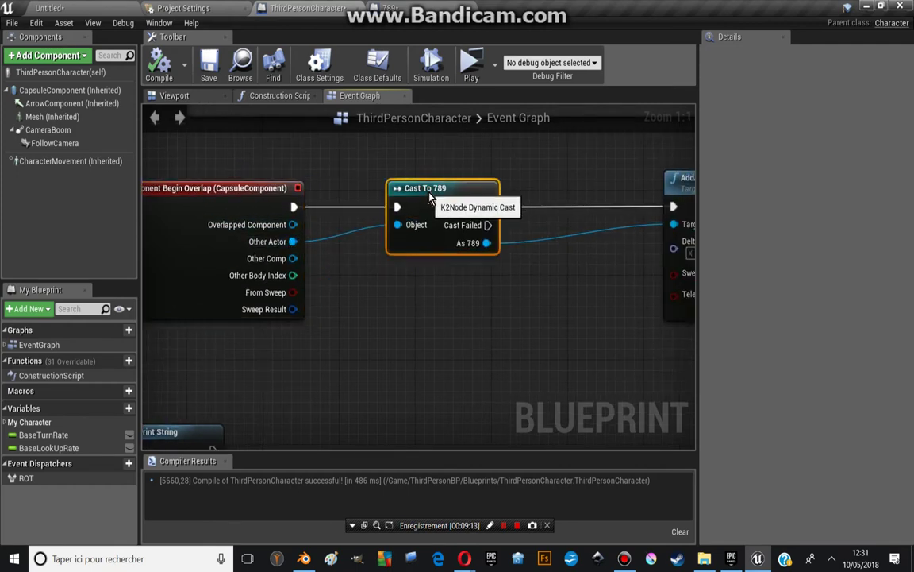
right_drag(470, 246, 343, 252)
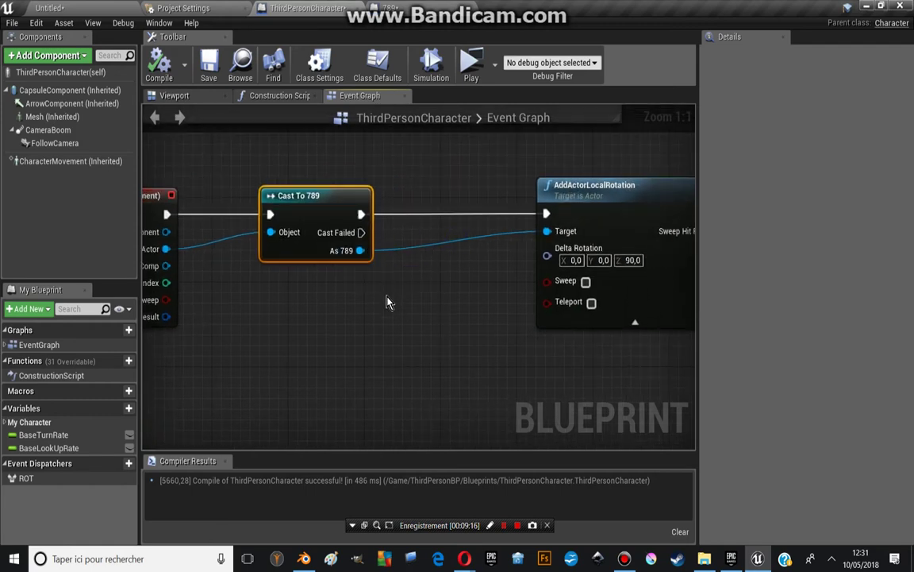
mouse_move(360, 250)
mouse_down()
mouse_move(294, 327)
mouse_move(271, 318)
mouse_up()
text(pol)
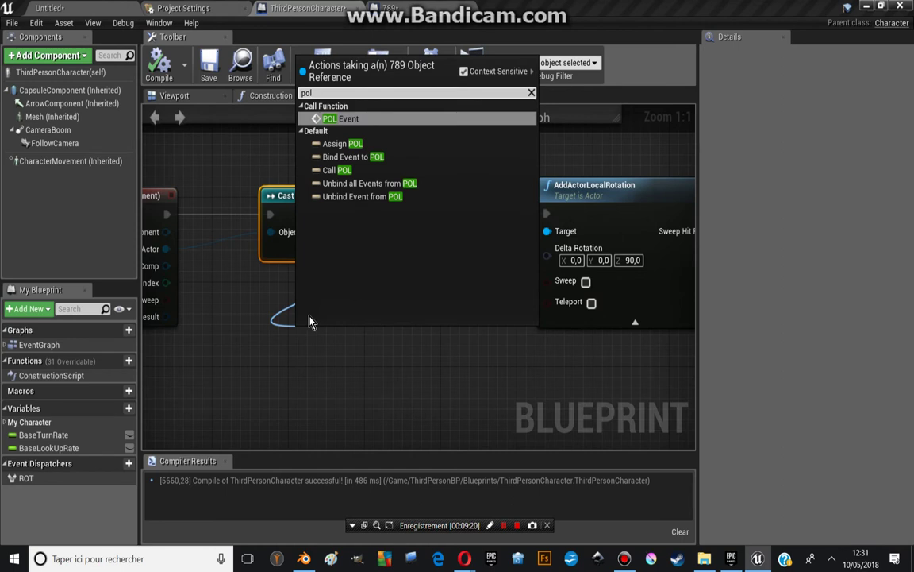
Add a POL Event call targeting the 789 actor reference.
click(351, 119)
right_drag(371, 339, 457, 356)
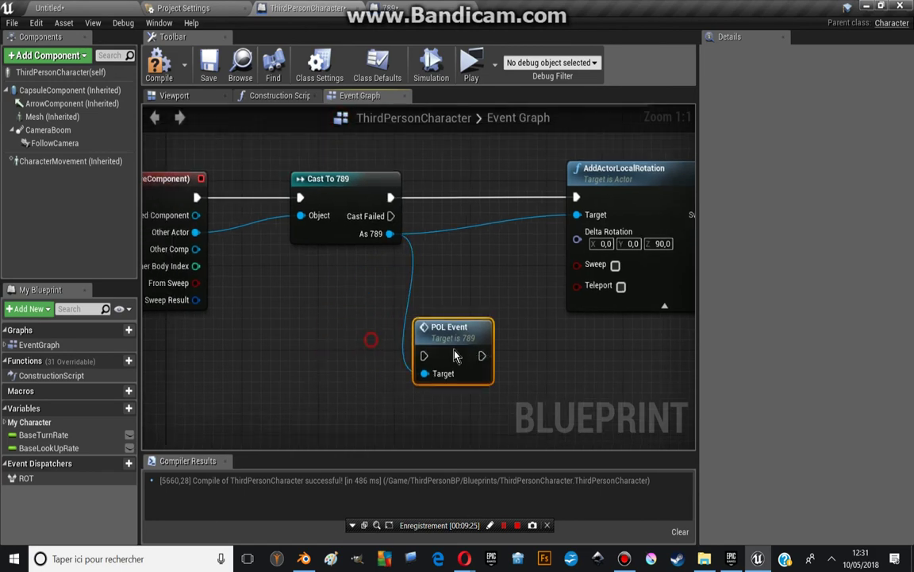
mouse_move(362, 311)
right_down()
mouse_move(353, 323)
mouse_move(427, 282)
right_up()
Add a Num 5 key event wired to POL Event, then compile and play.
right_click(334, 308)
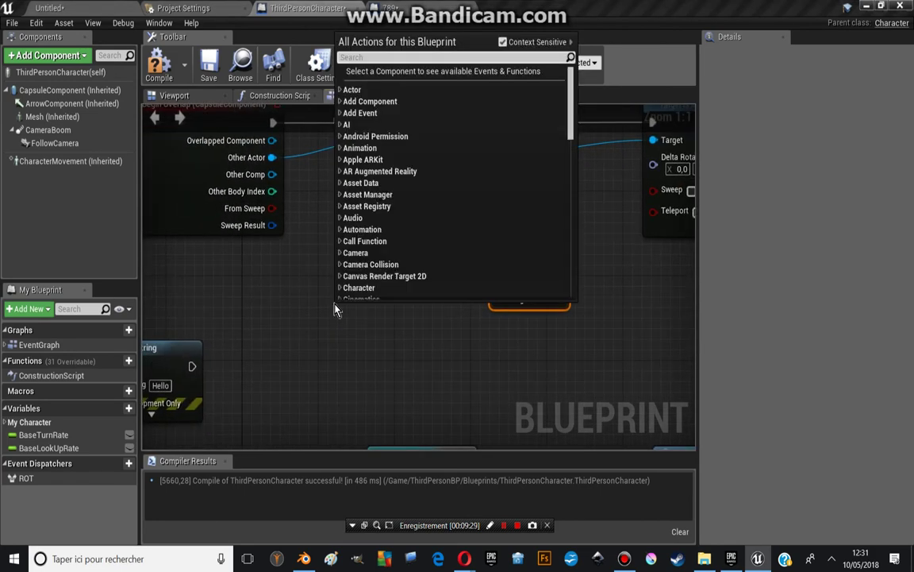
text(5)
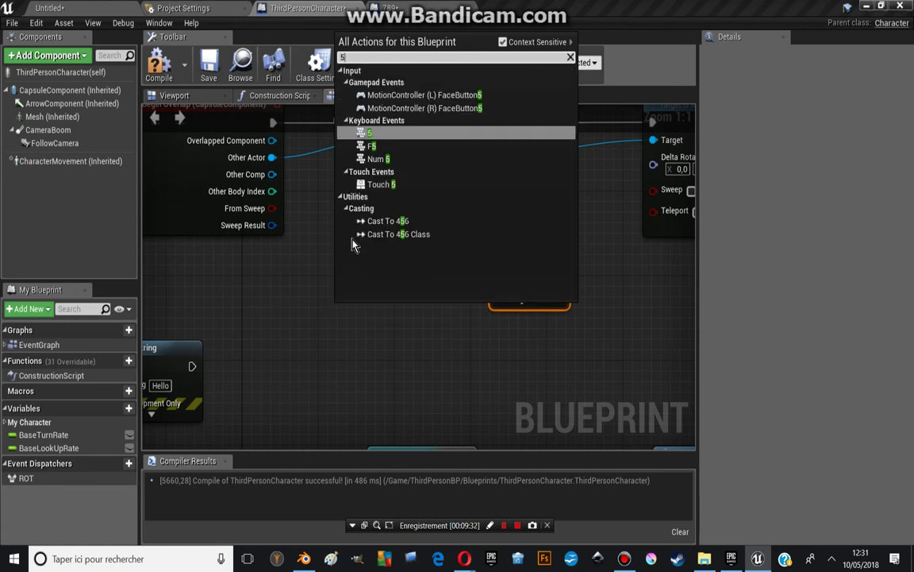
click(372, 161)
drag(384, 334, 500, 281)
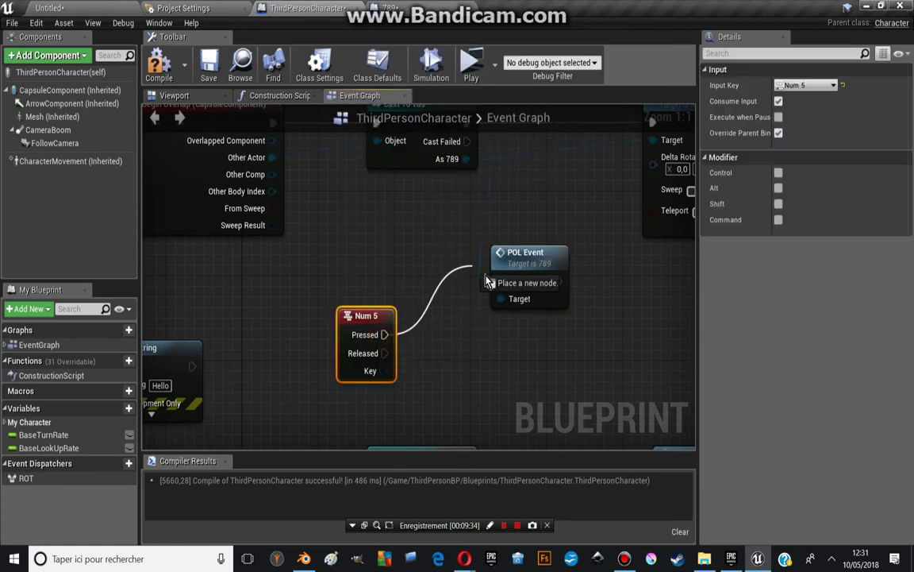
click(147, 73)
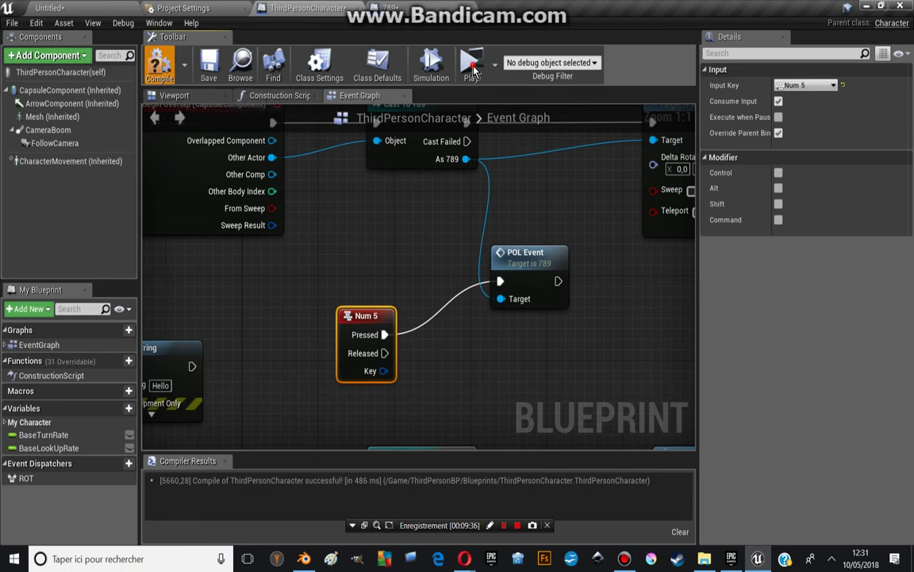
click(470, 63)
Press Num 5 twice in the running game, then exit the preview with Esc.
key(KP_5)
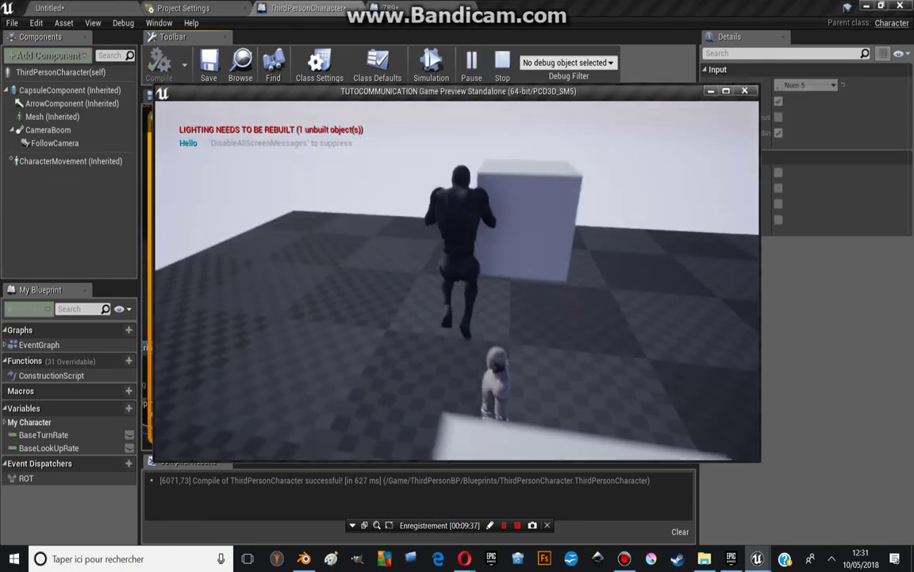
key(KP_5)
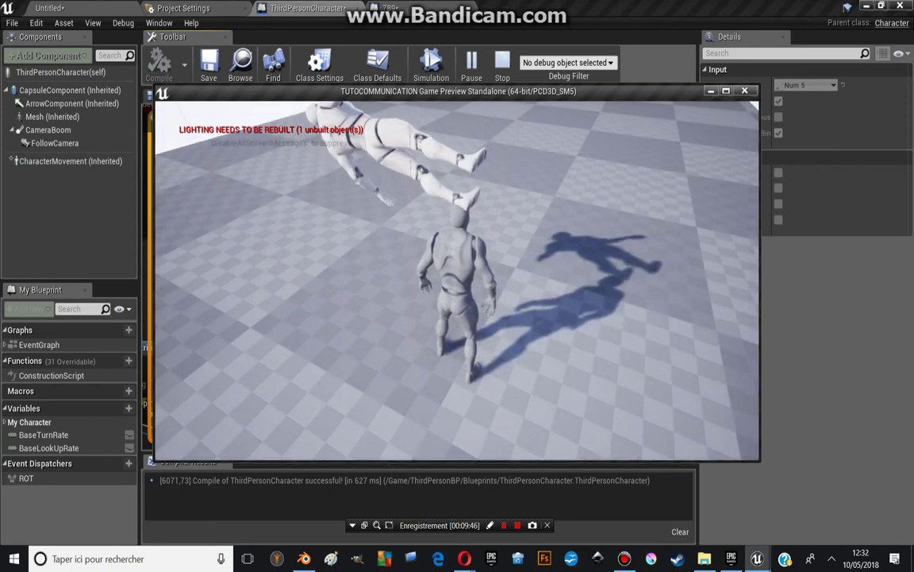
key(Escape)
Nudge the POL Event node right and down, and shift the lower Cast To 789 node left.
scroll(508, 341, down, 4)
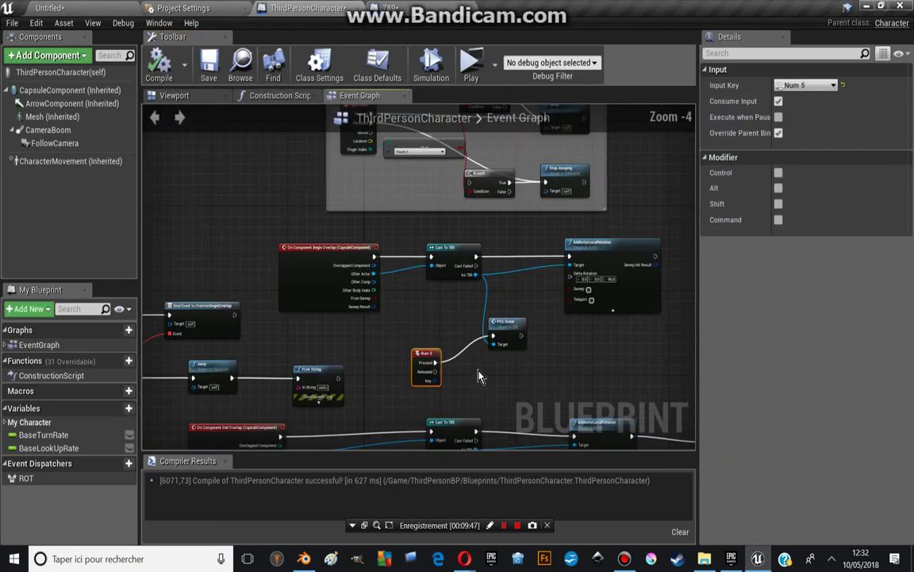
scroll(508, 301, up, 3)
click(520, 270)
drag(520, 270, 524, 274)
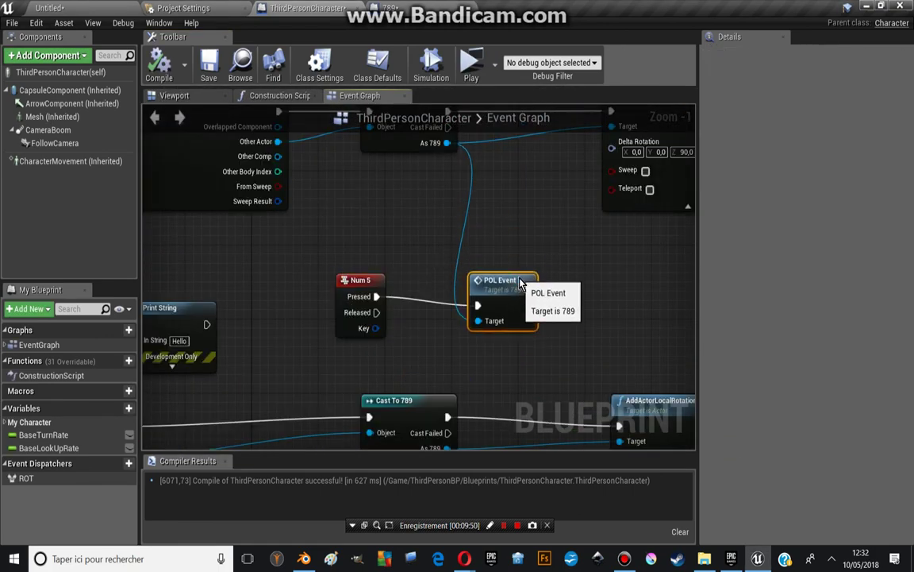
scroll(381, 328, down, 3)
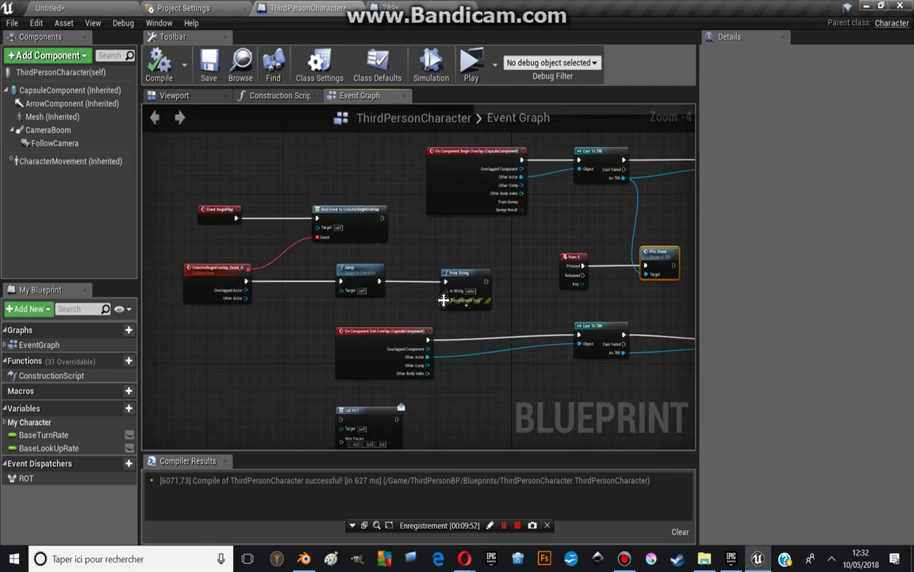
mouse_move(246, 306)
right_down()
mouse_move(539, 254)
mouse_move(397, 254)
right_up()
drag(398, 254, 334, 254)
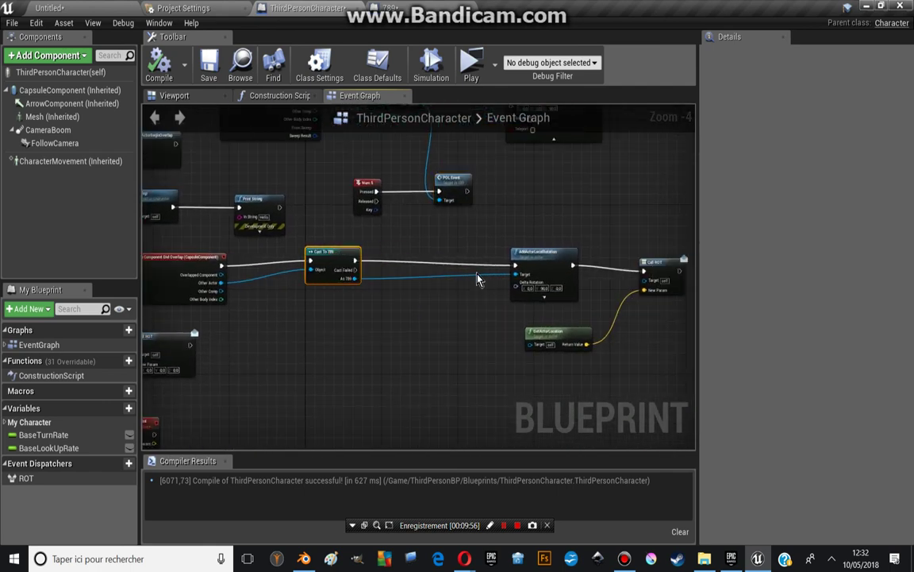